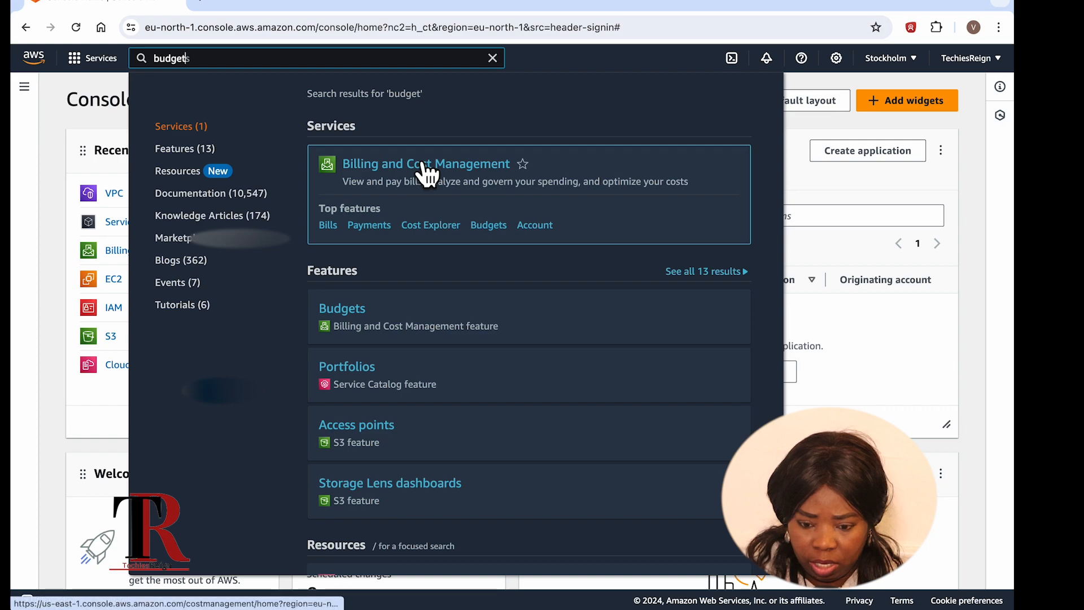
Step: From Budgets, start a new budget using the Customize (advanced) setup with a Cost budget
left_click(489, 226)
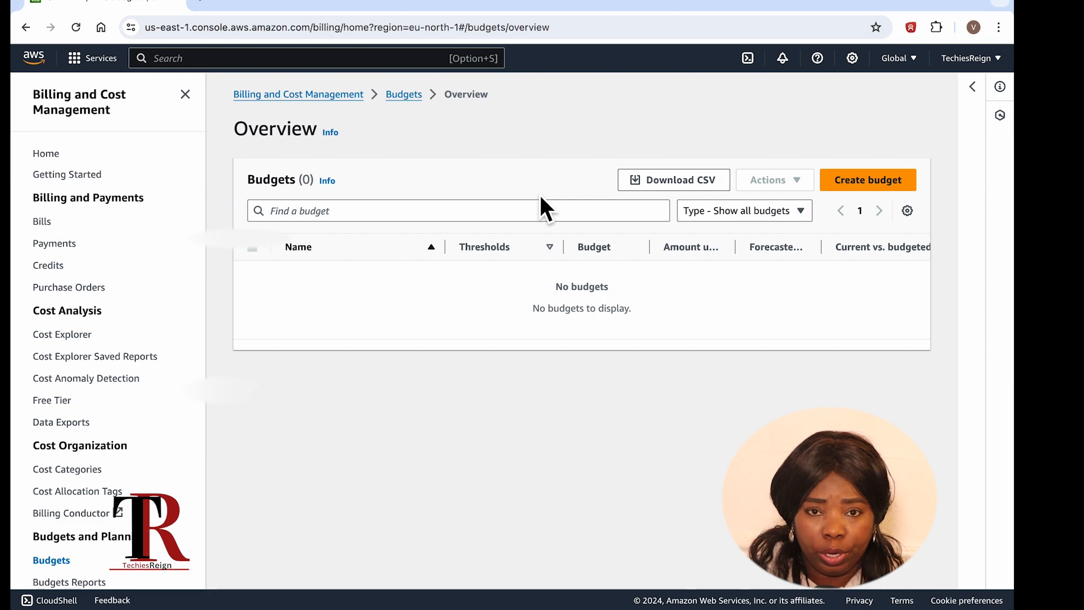
left_click(877, 192)
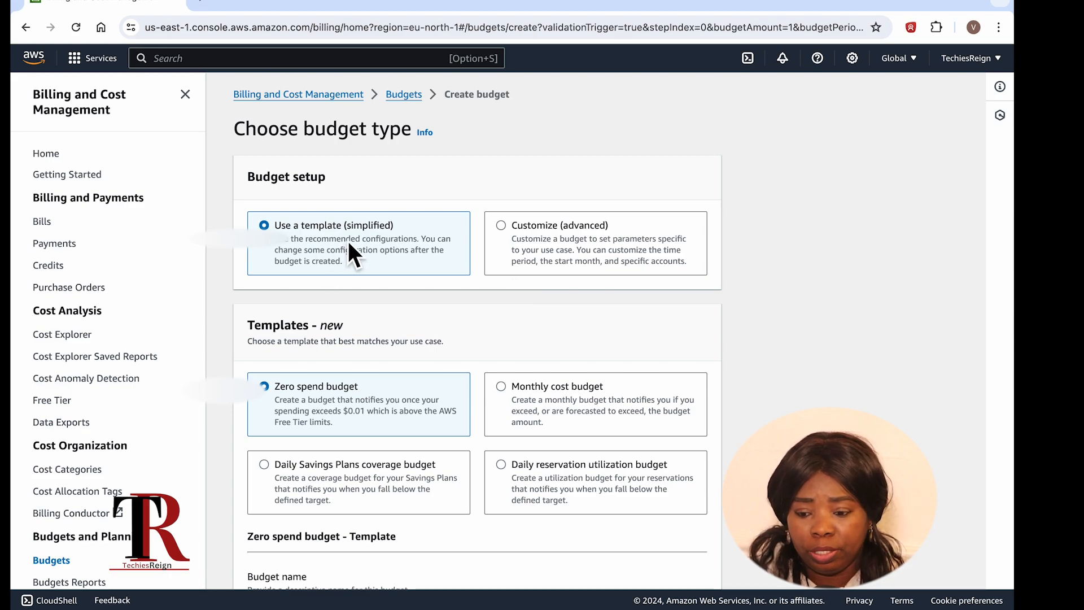
left_click(518, 232)
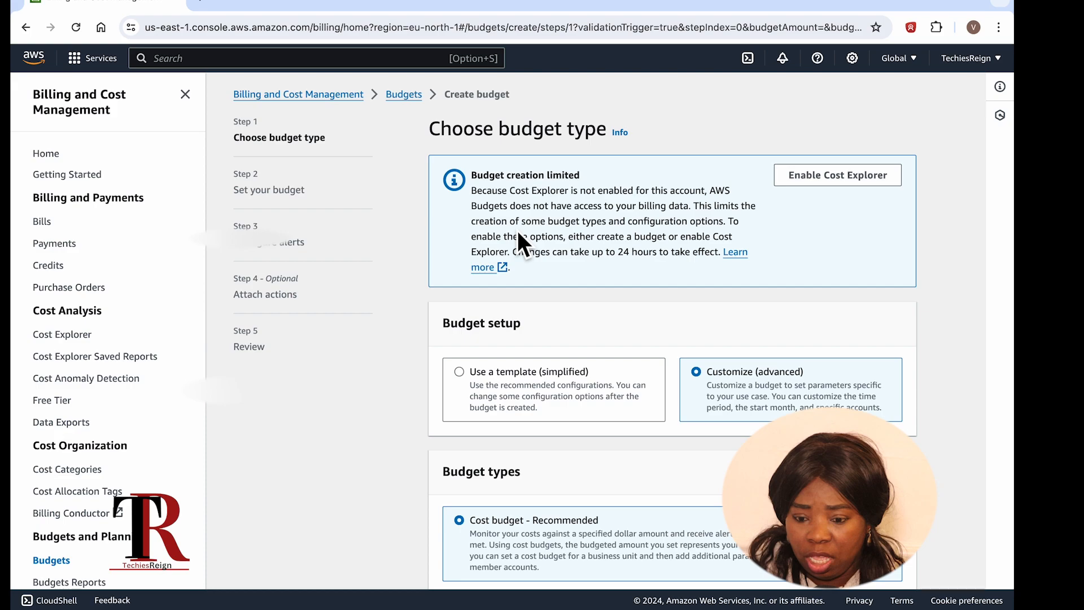
scroll(531, 240, "down", 1)
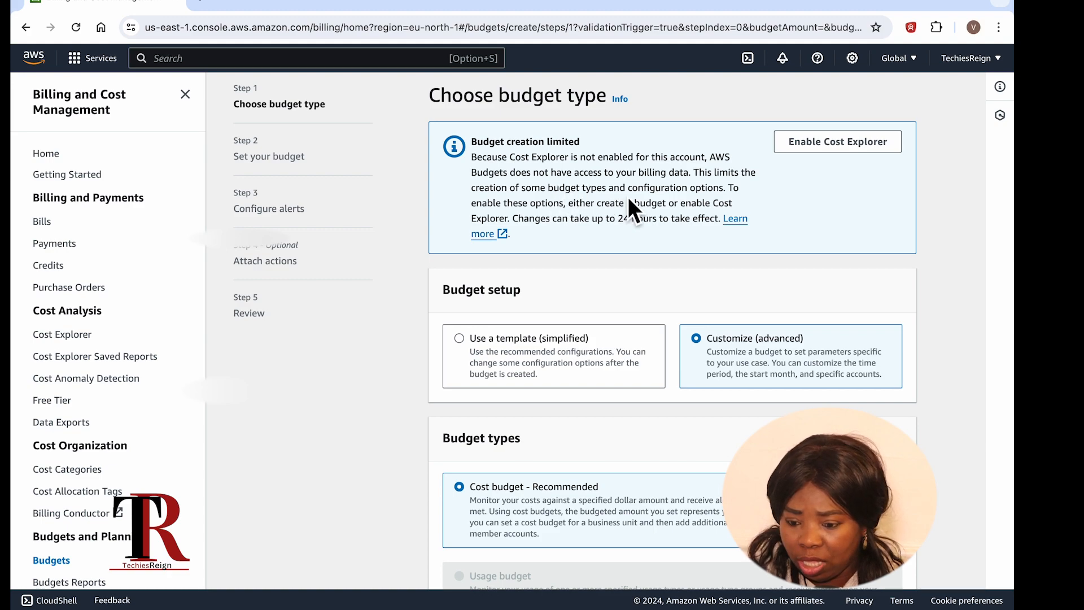
scroll(627, 197, "down", 1)
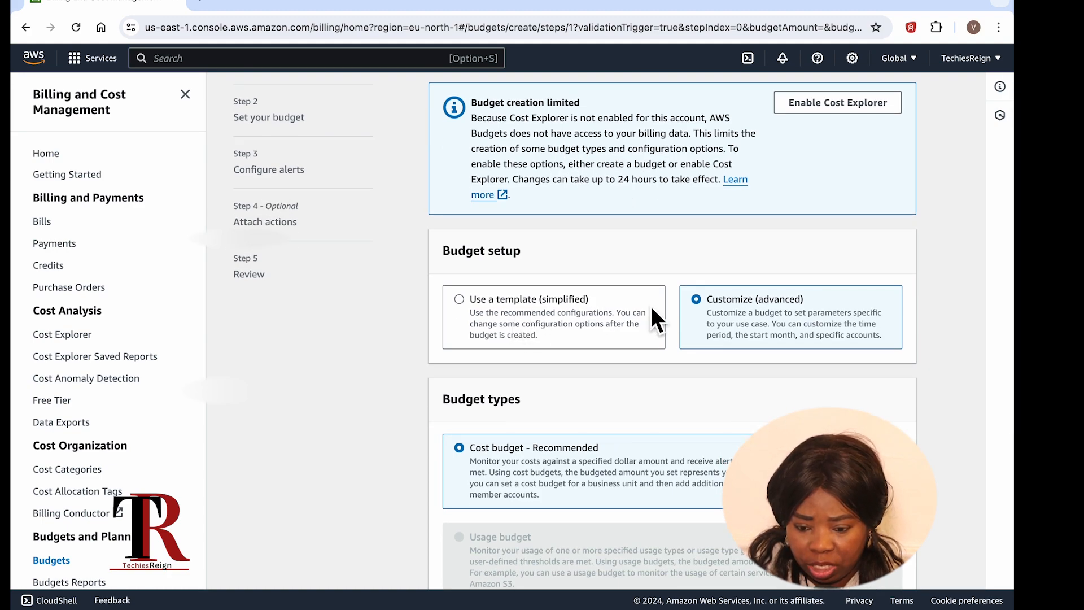
scroll(743, 327, "down", 3)
scroll(587, 344, "down", 3)
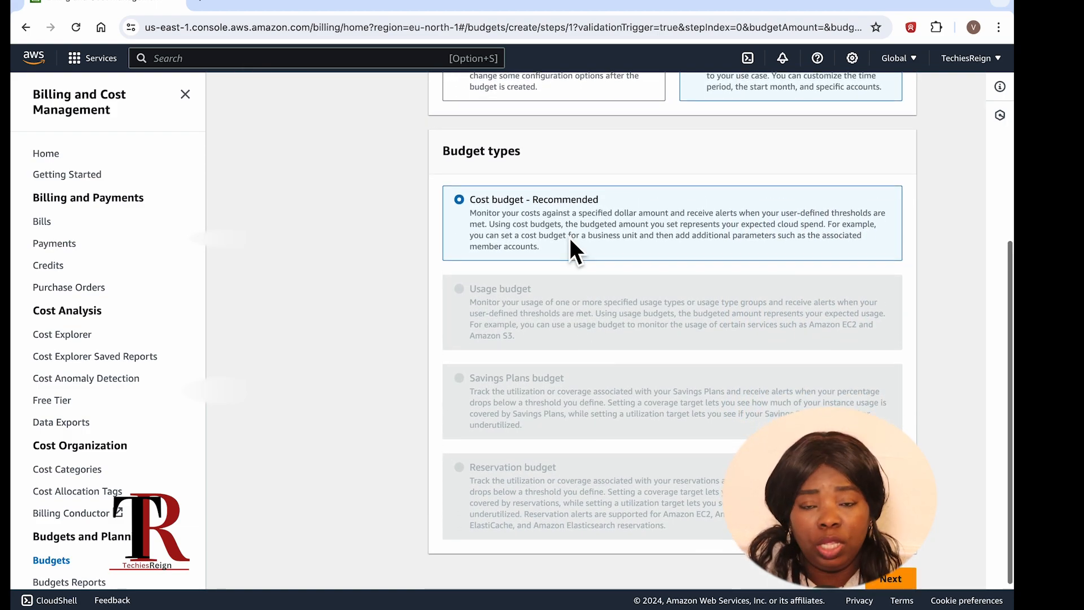
scroll(570, 240, "down", 1)
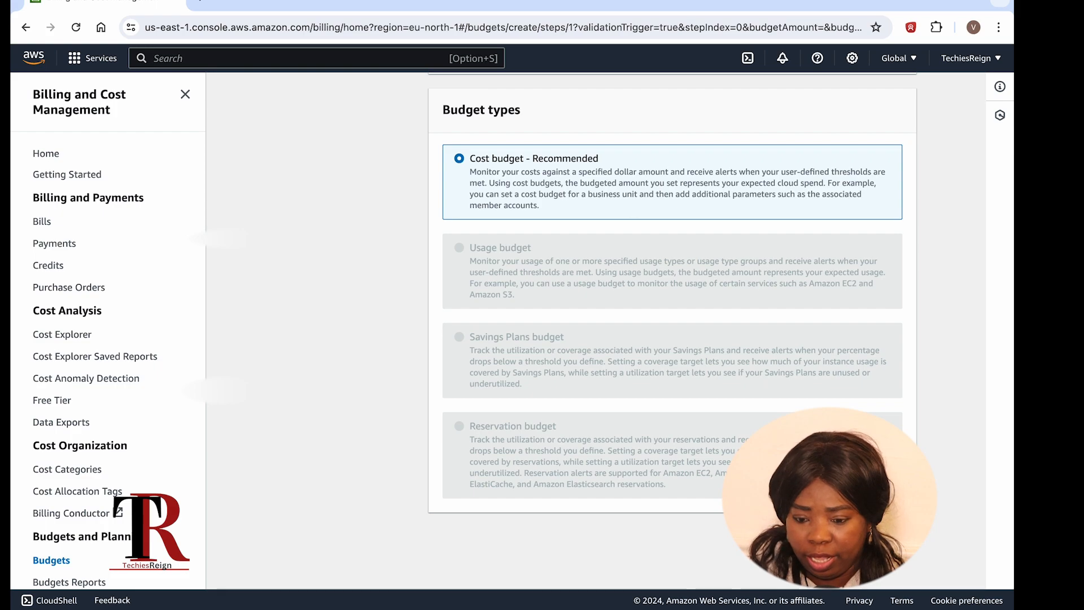
Step: Advance to Set budget and enter 40 as the budget name, correcting a mistyped 30
left_click(926, 546)
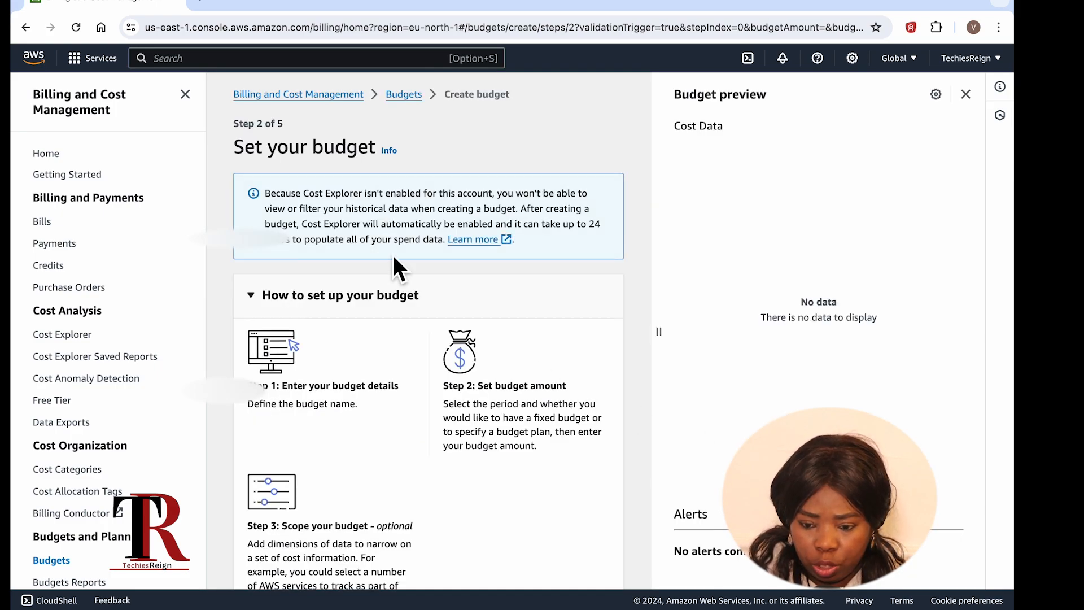
scroll(333, 243, "down", 1)
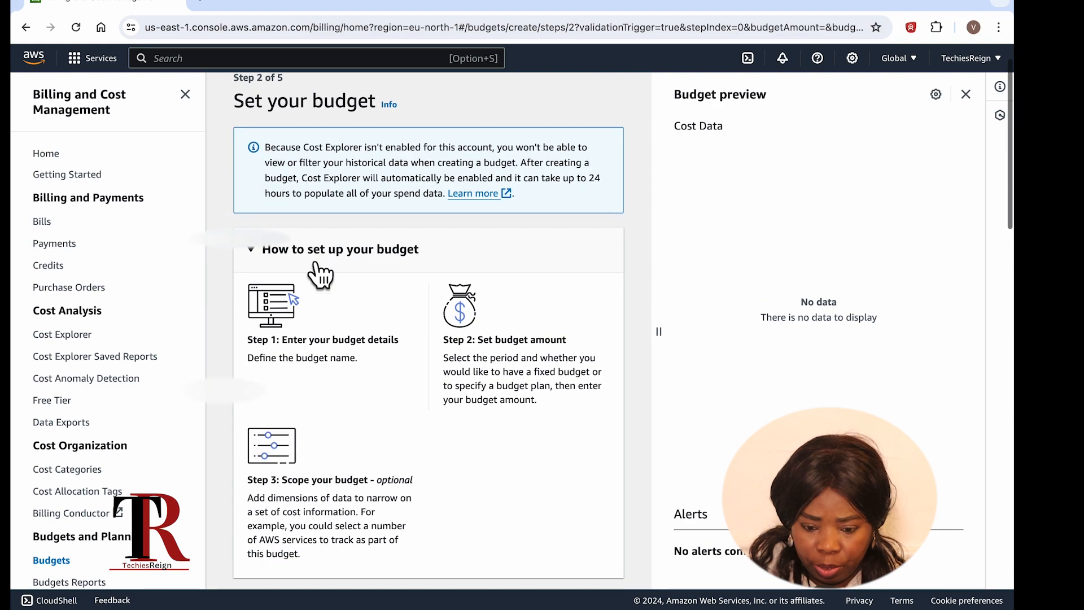
scroll(366, 271, "down", 1)
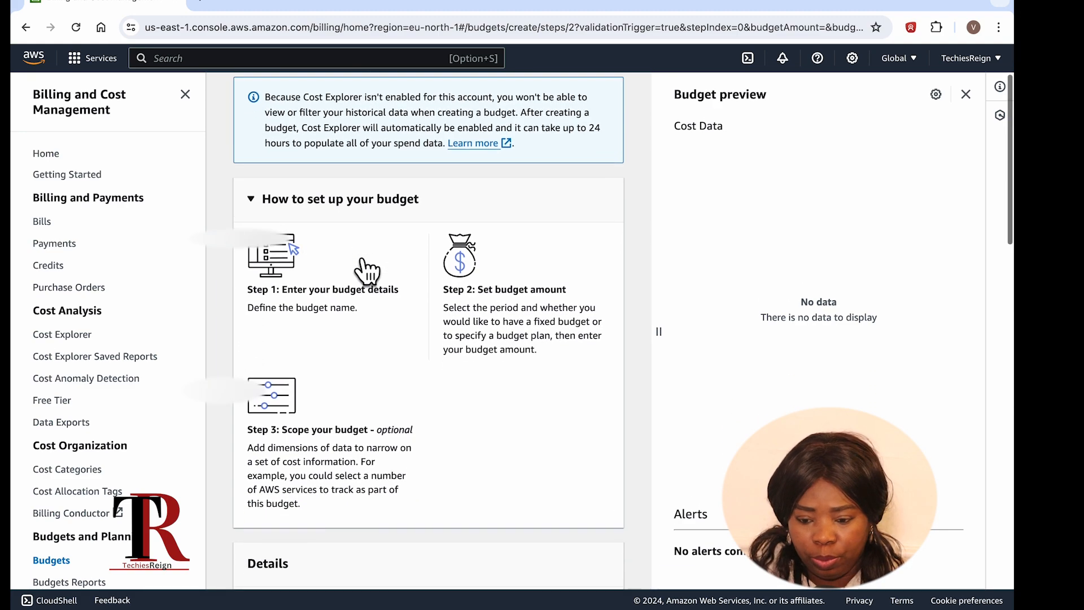
scroll(365, 271, "down", 1)
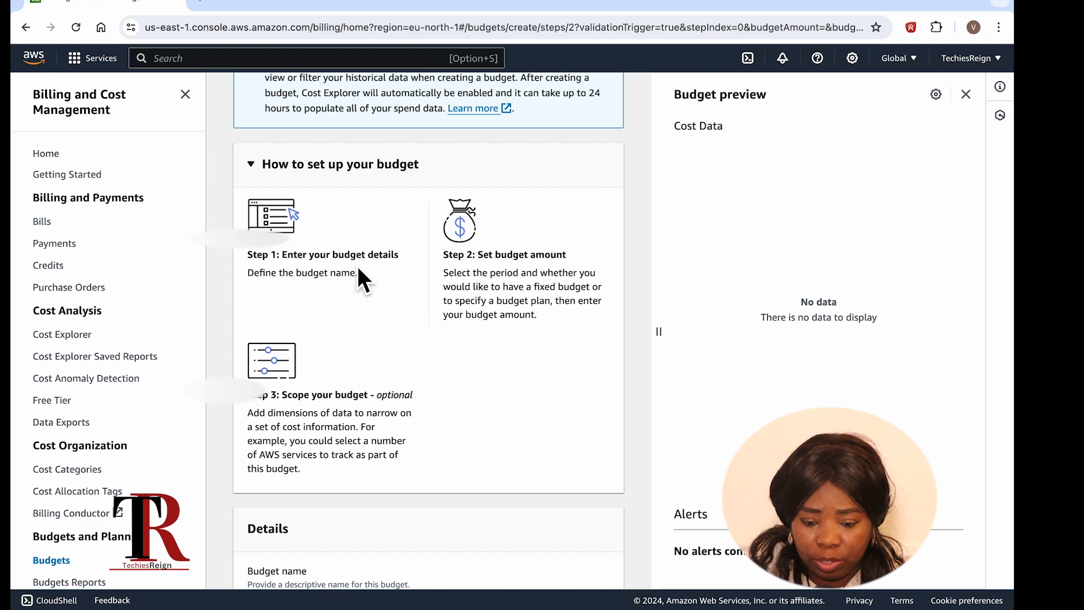
scroll(357, 266, "down", 1)
scroll(505, 257, "down", 4)
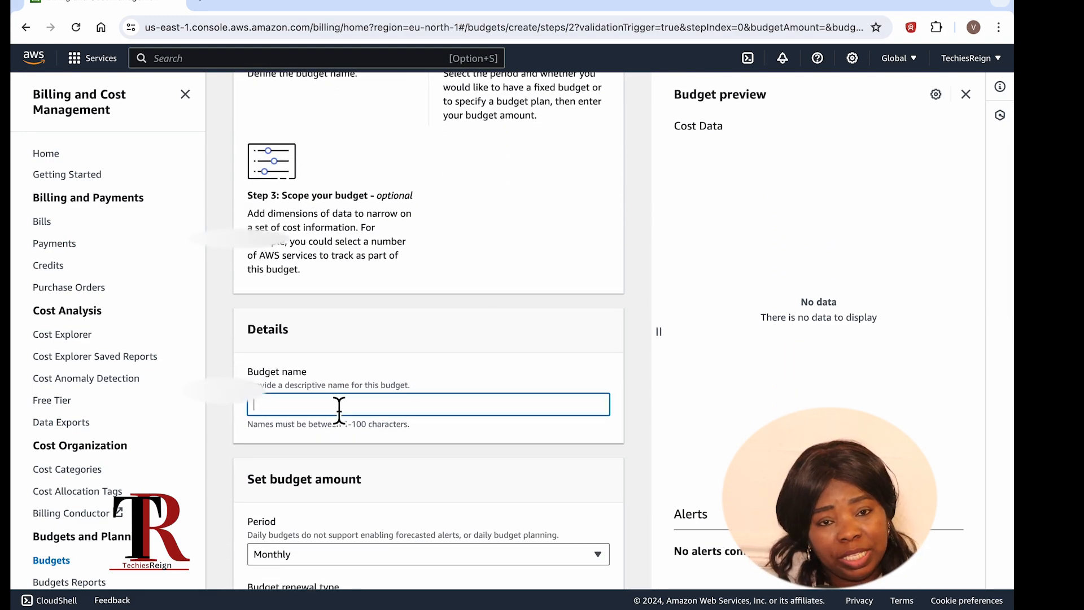
left_click(339, 408)
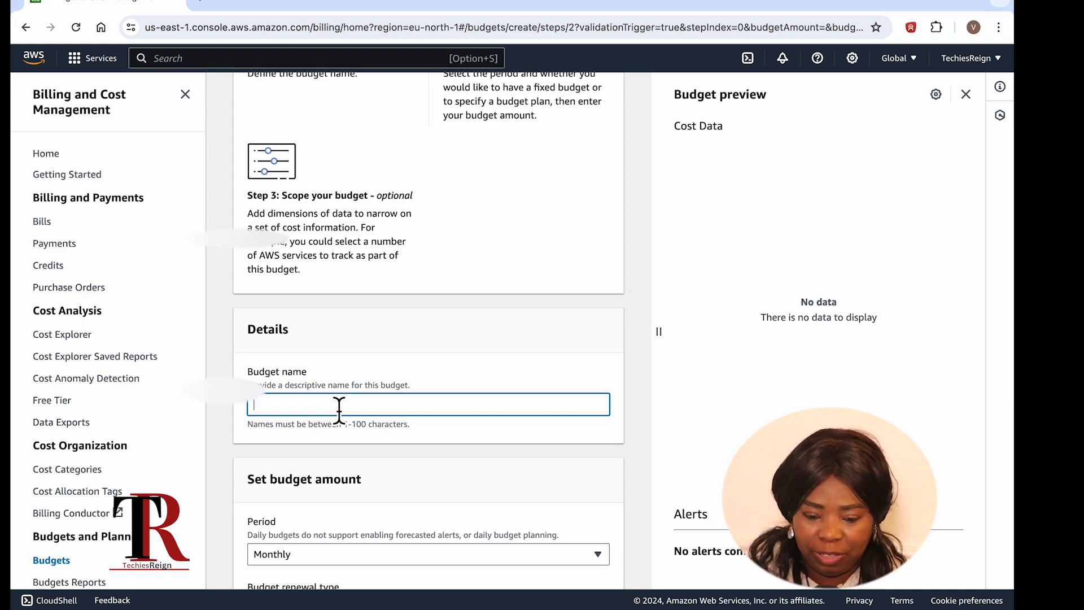
type("30")
key("BackSpace")
key("BackSpace")
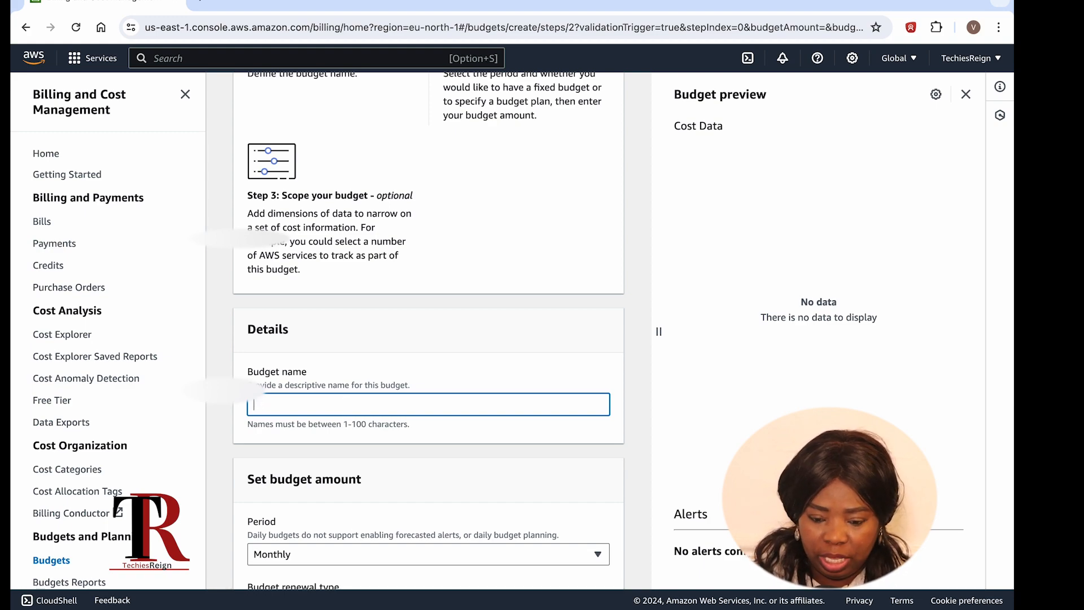
type("40")
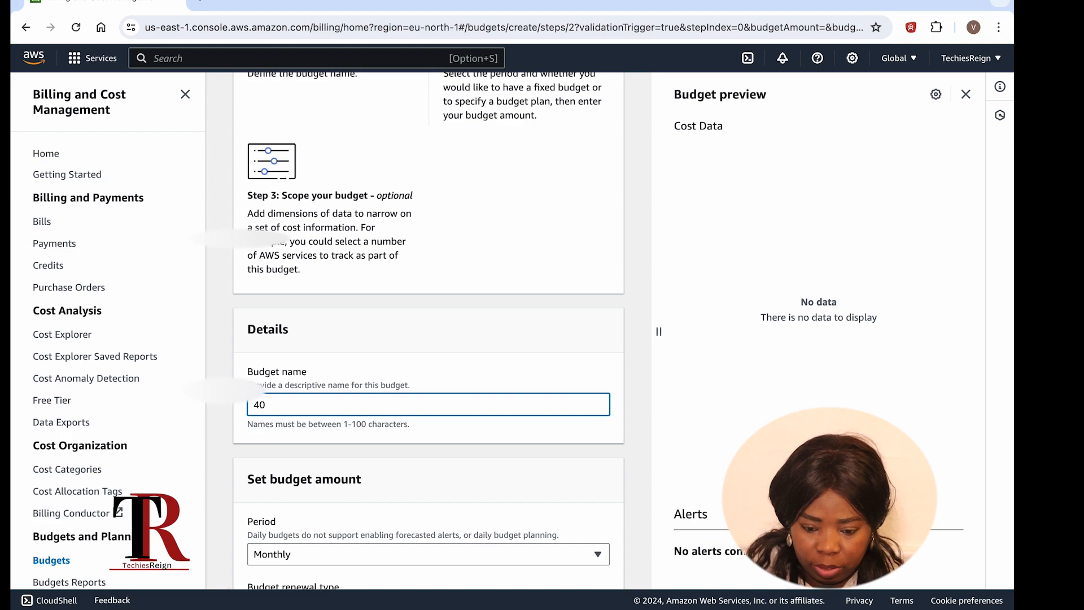
Step: Rename the budget from 40 to 20, leaving the period on Monthly
scroll(443, 416, "down", 2)
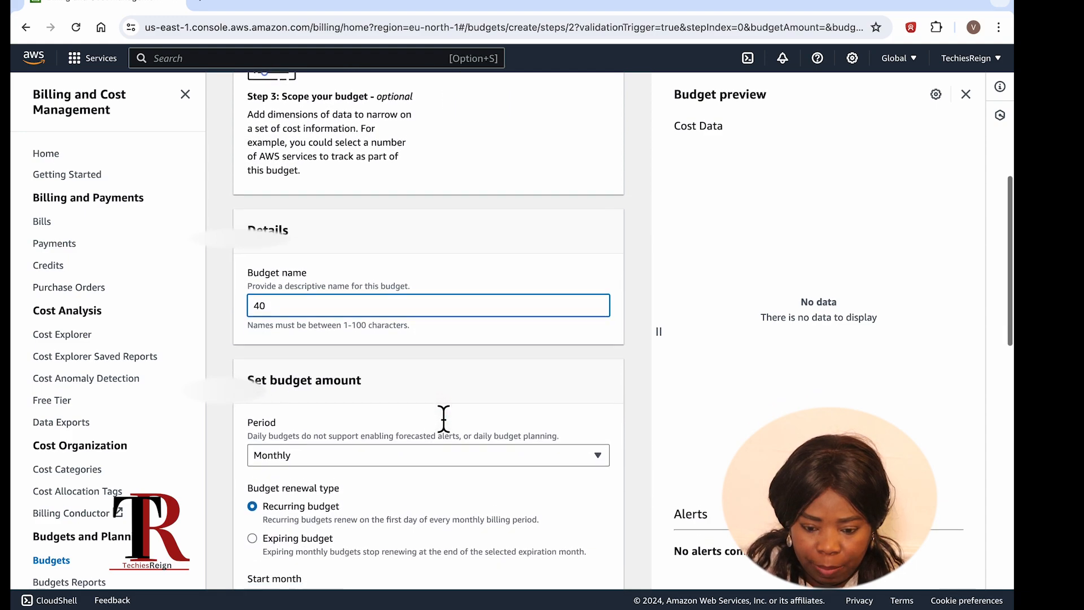
left_click(353, 455)
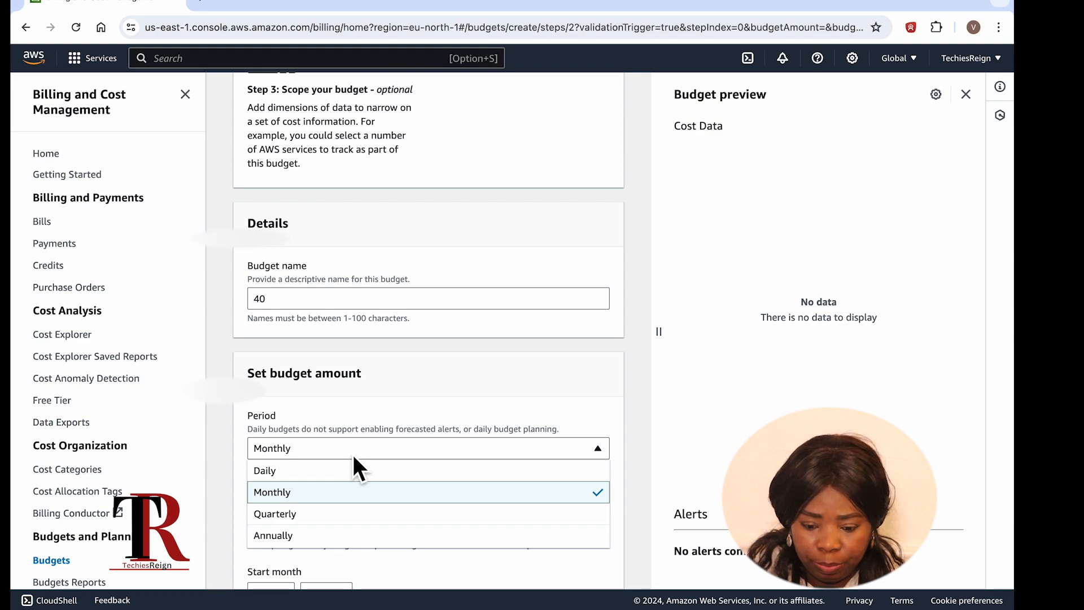
left_click(354, 455)
scroll(354, 455, "down", 2)
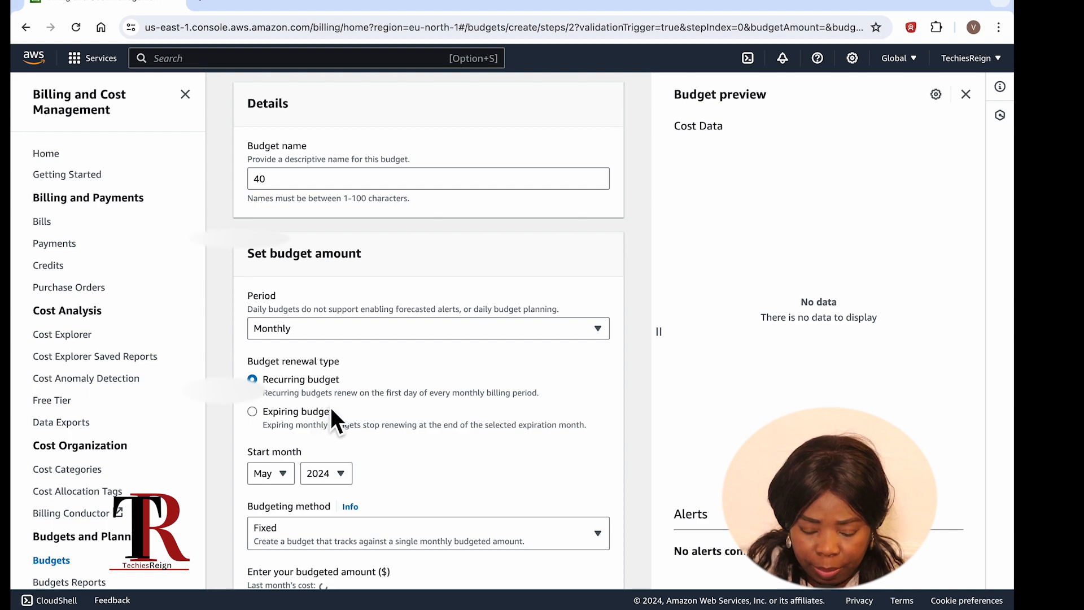
scroll(330, 395, "down", 1)
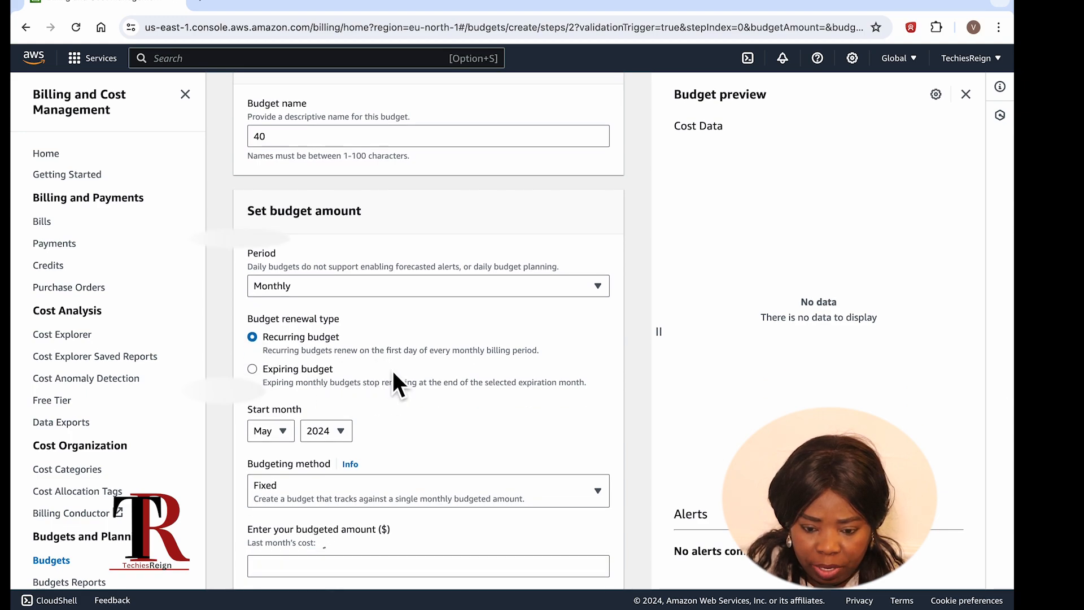
scroll(391, 370, "up", 3)
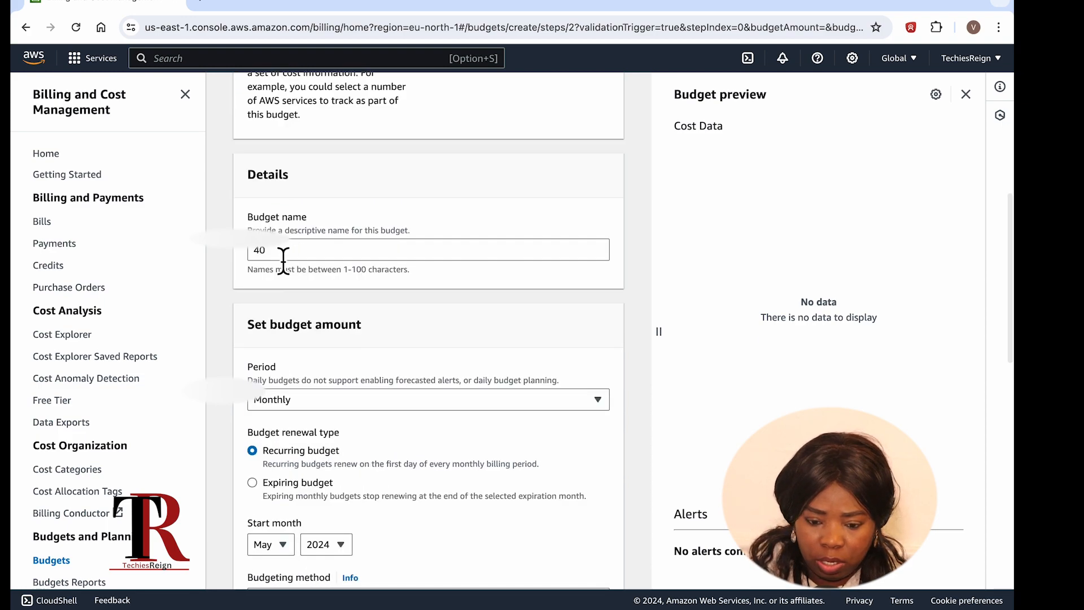
left_click(284, 256)
key("BackSpace")
key("BackSpace")
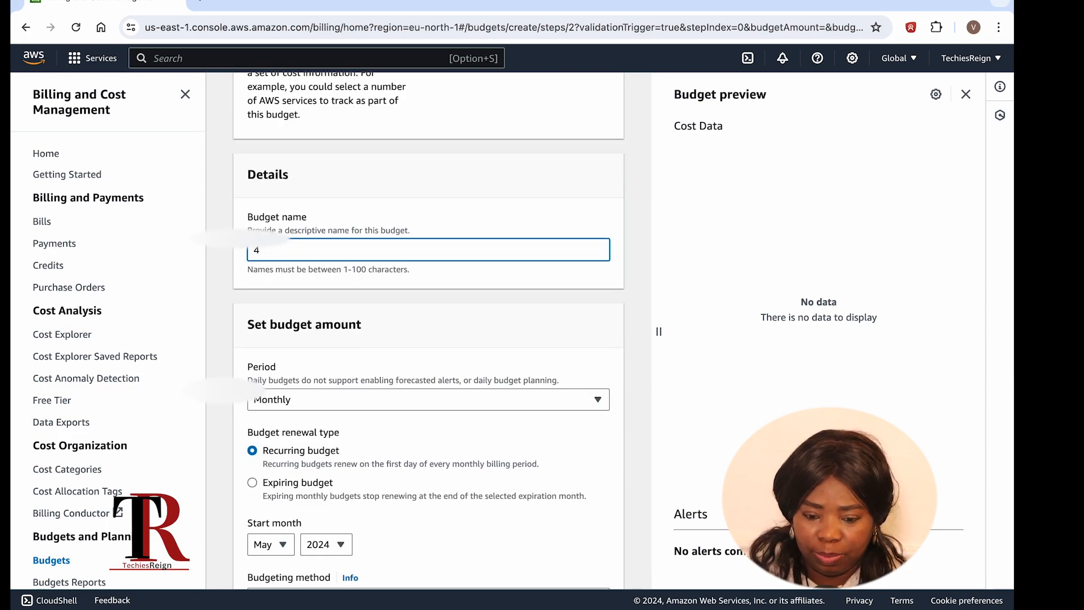
type("20")
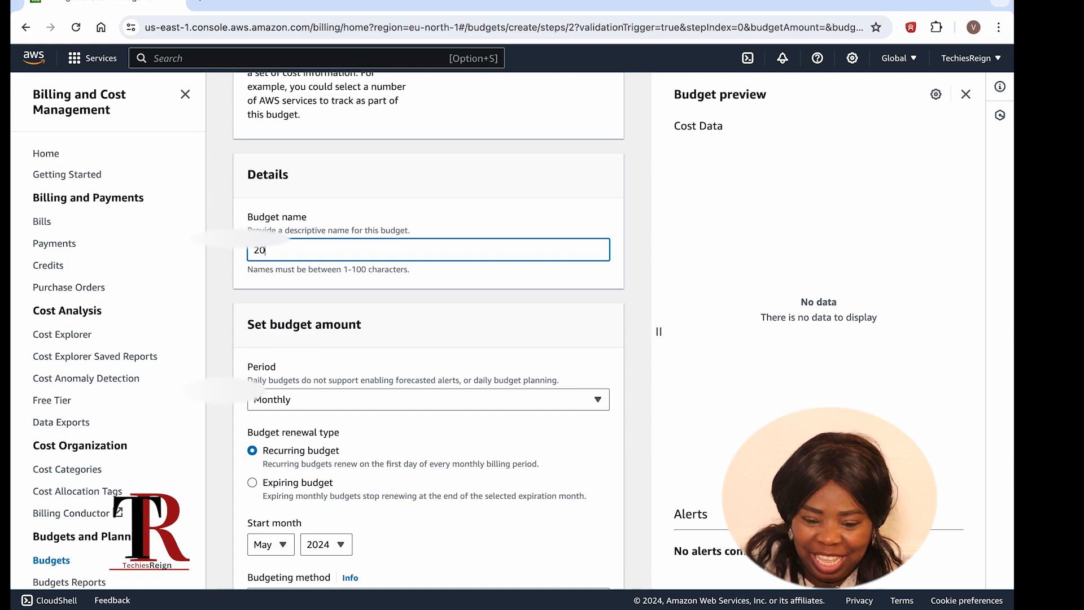
Step: Keep the Monthly budget period and the Fixed budgeting method
scroll(310, 323, "down", 4)
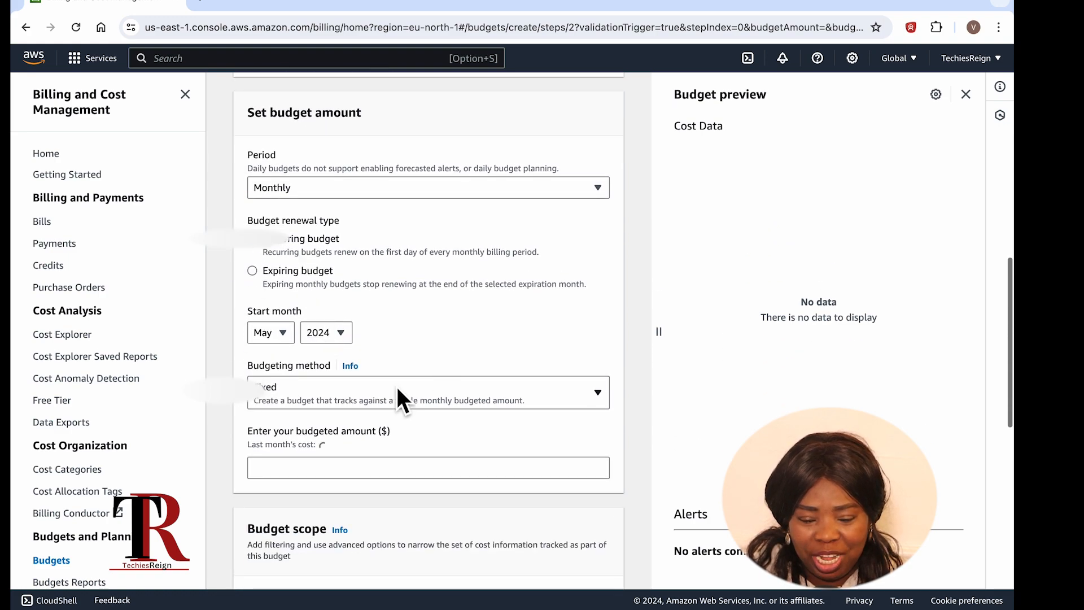
scroll(391, 385, "up", 7)
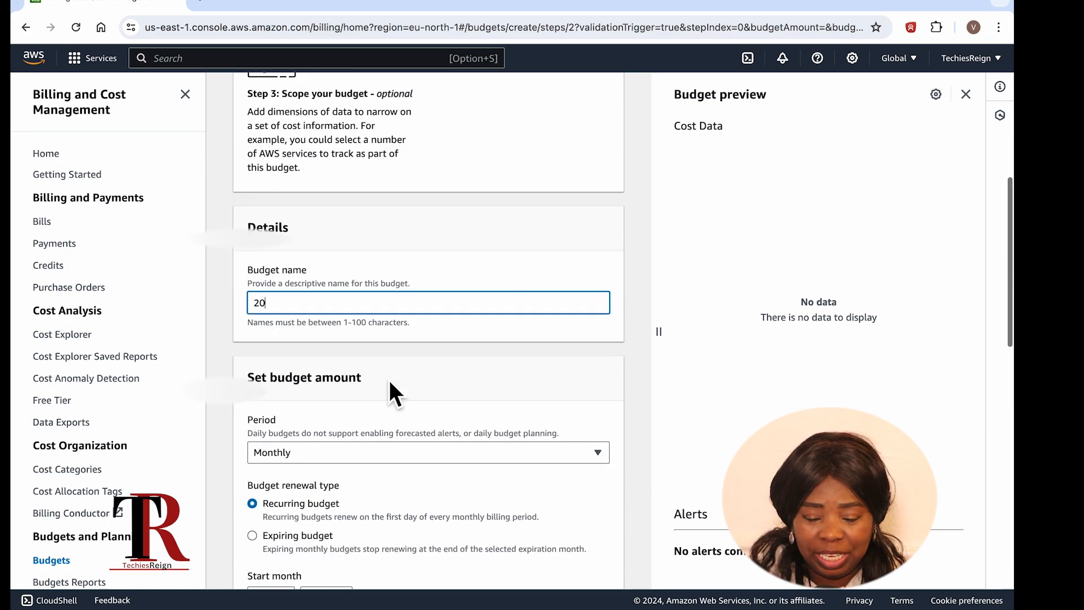
scroll(390, 382, "down", 1)
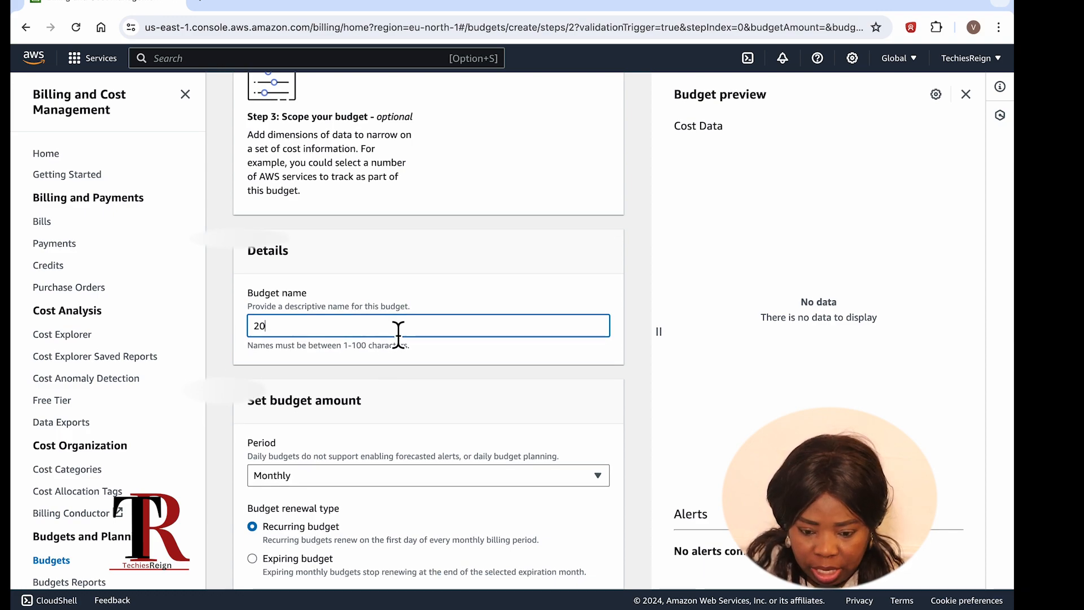
scroll(403, 331, "down", 2)
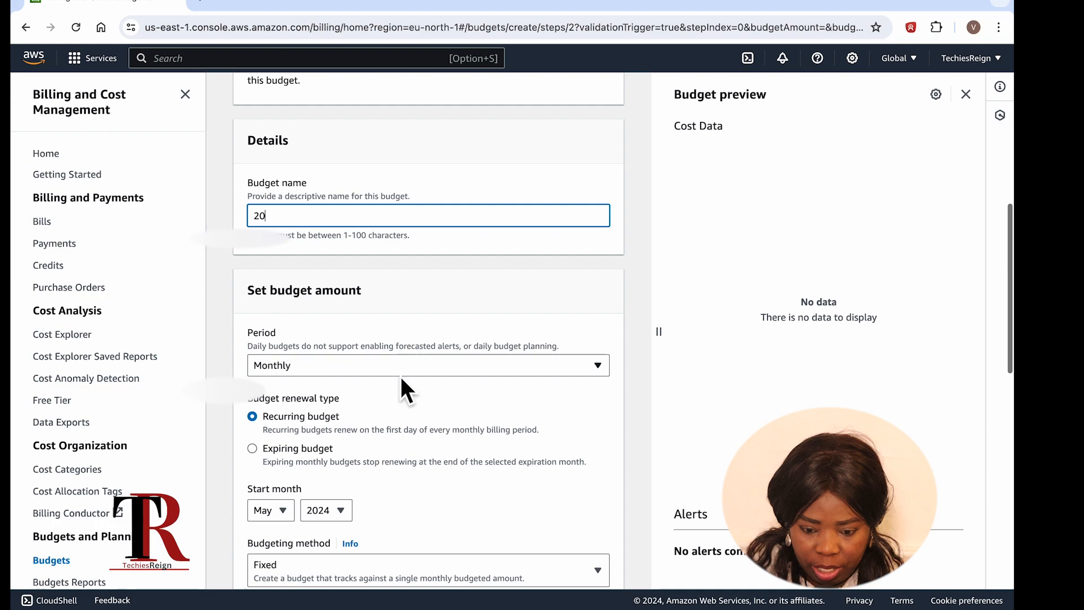
left_click(379, 366)
left_click(379, 367)
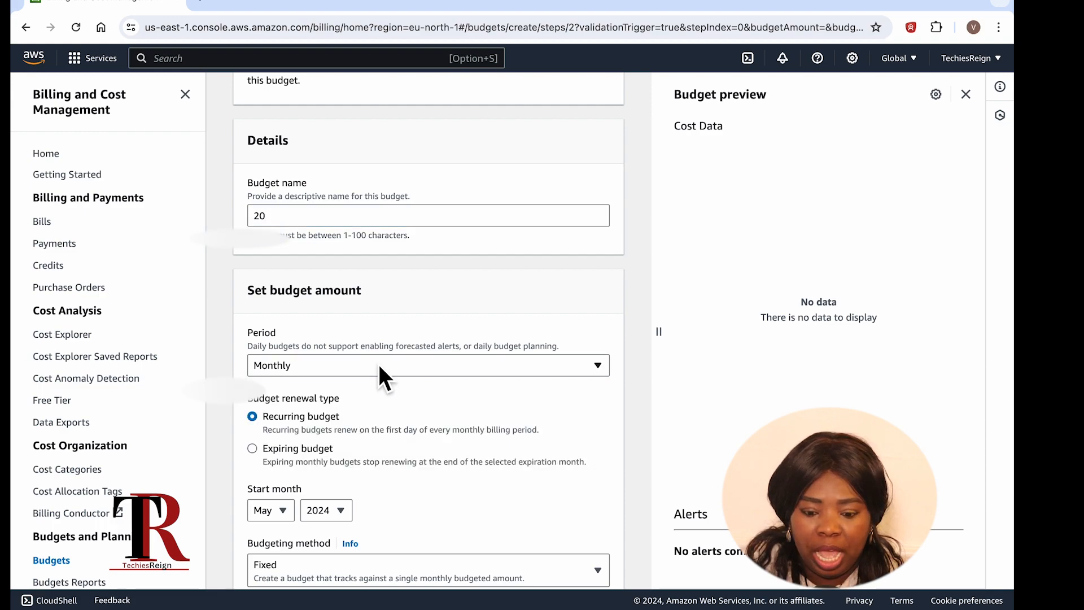
scroll(320, 424, "down", 3)
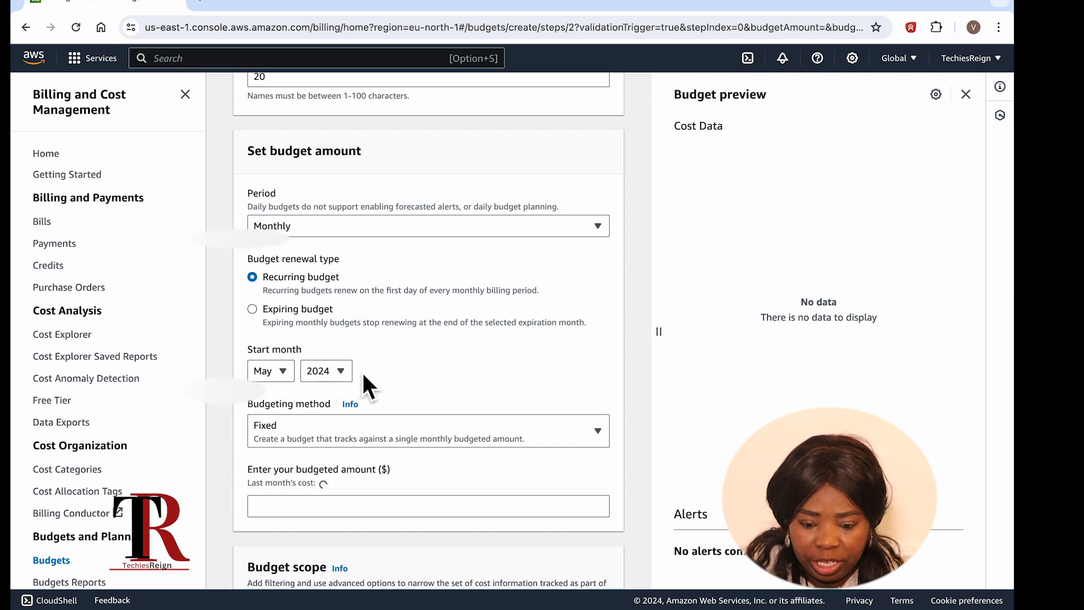
scroll(349, 374, "down", 1)
scroll(349, 373, "down", 2)
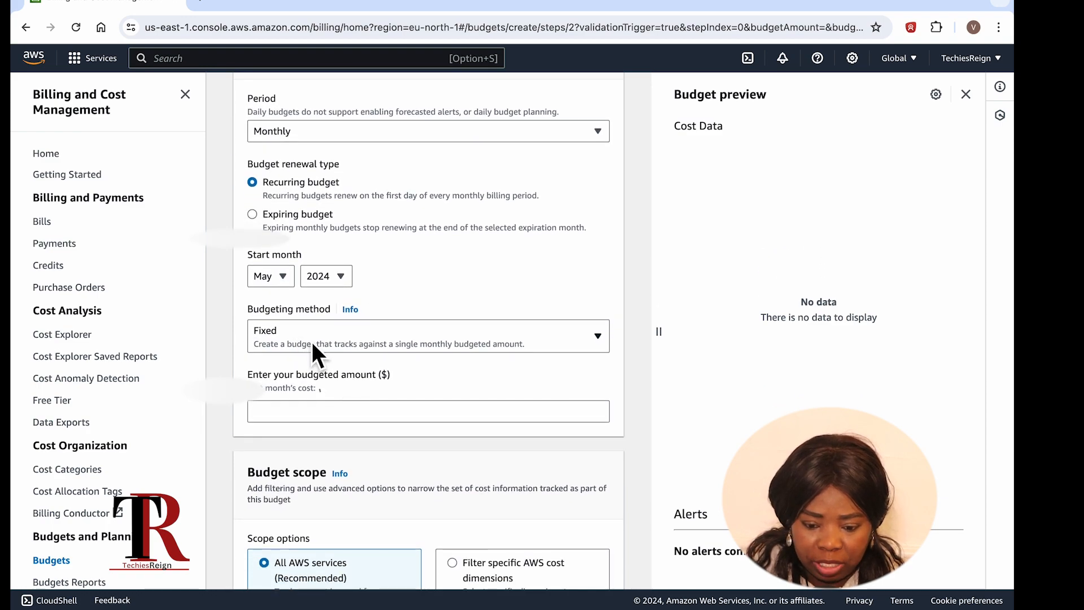
left_click(314, 354)
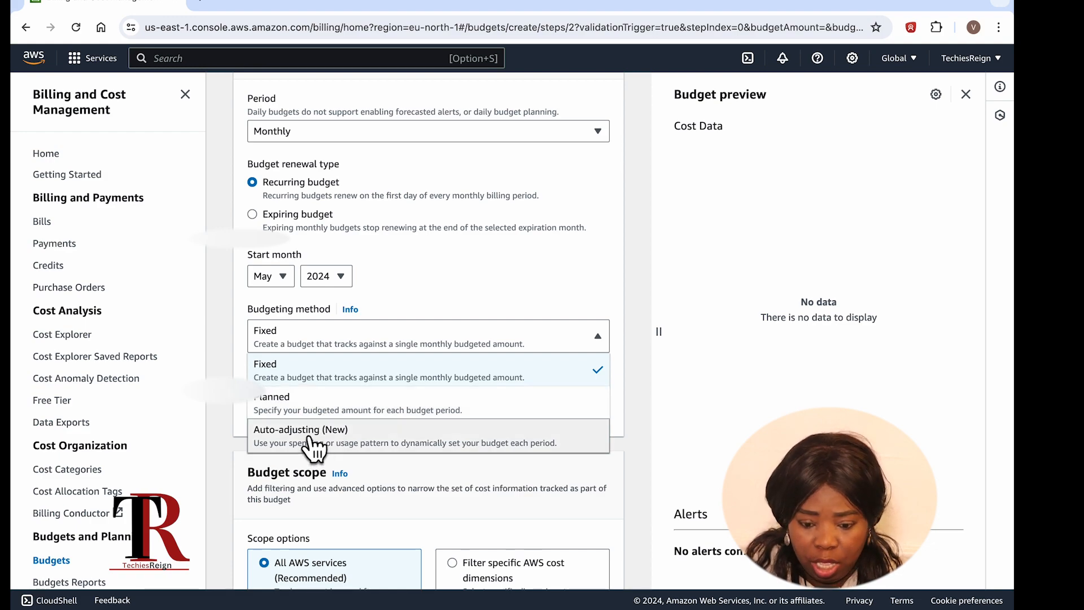
left_click(318, 370)
Step: Enter a budgeted amount of $20
scroll(319, 363, "down", 1)
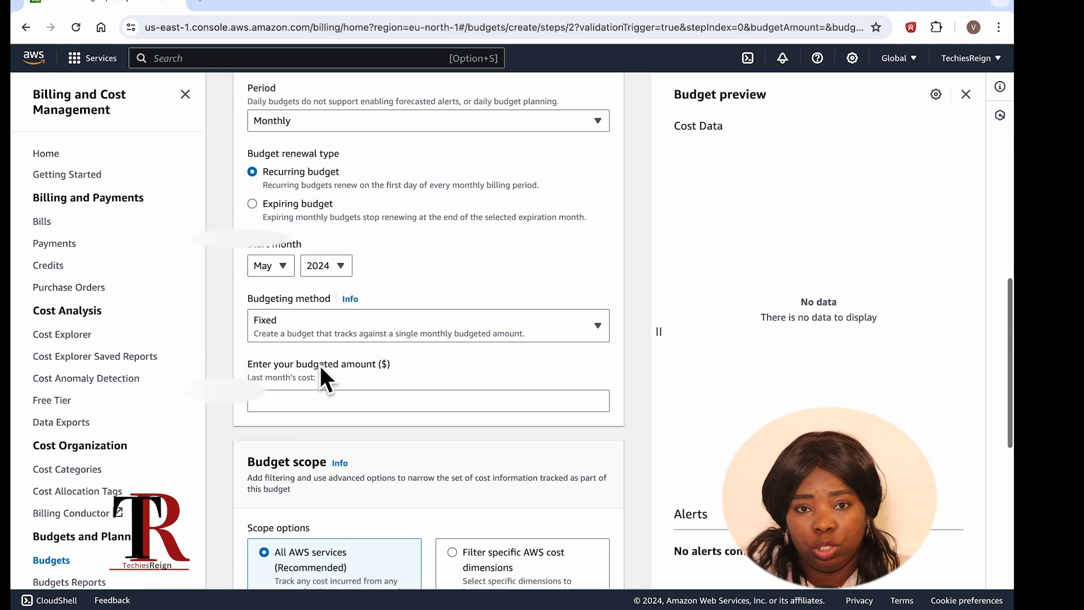
scroll(319, 370, "down", 2)
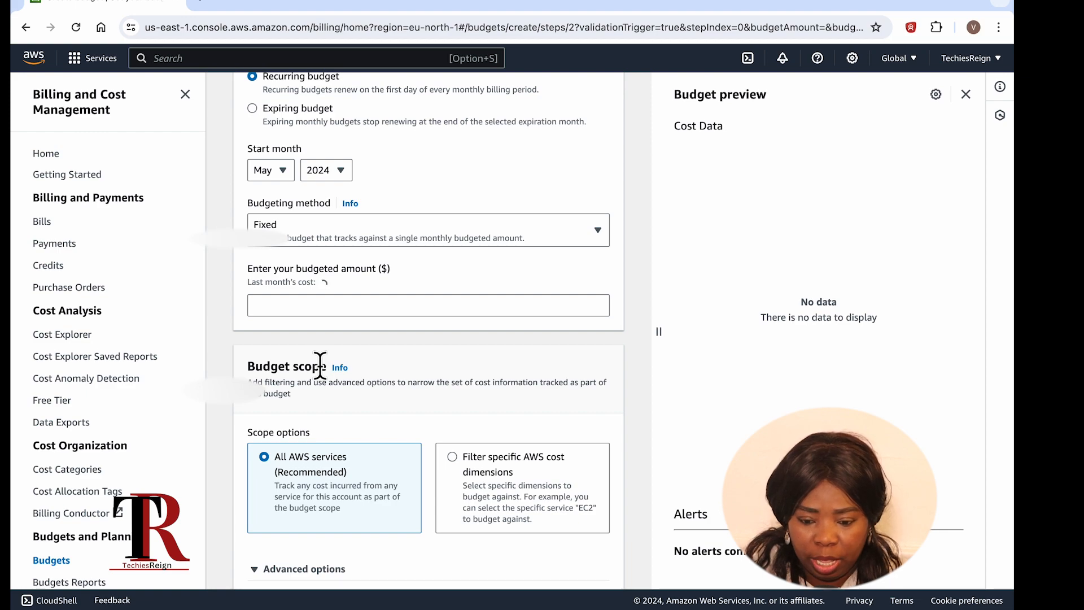
left_click(337, 315)
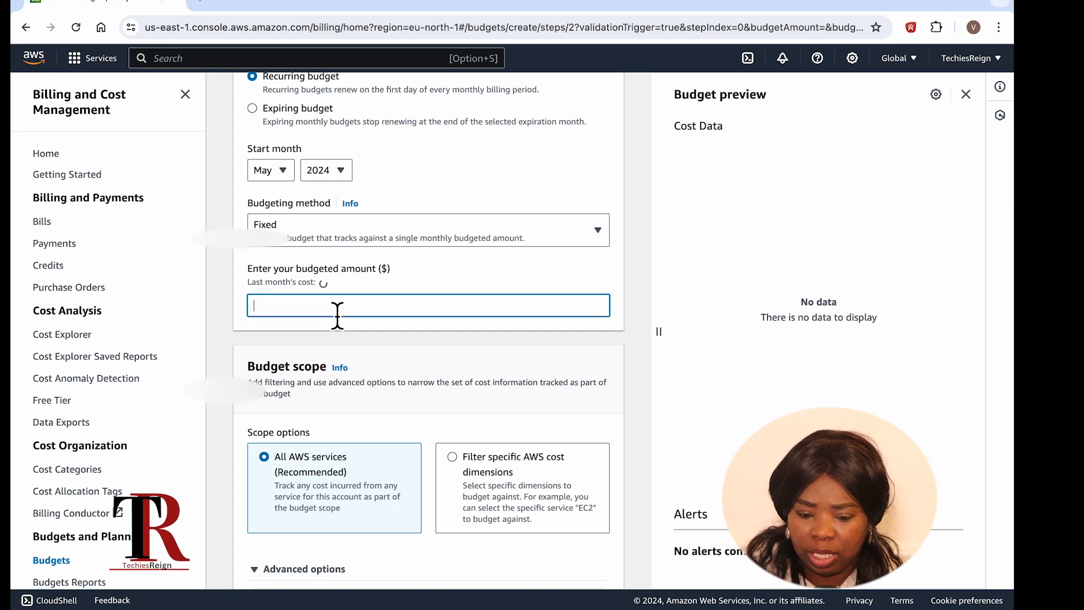
type("20")
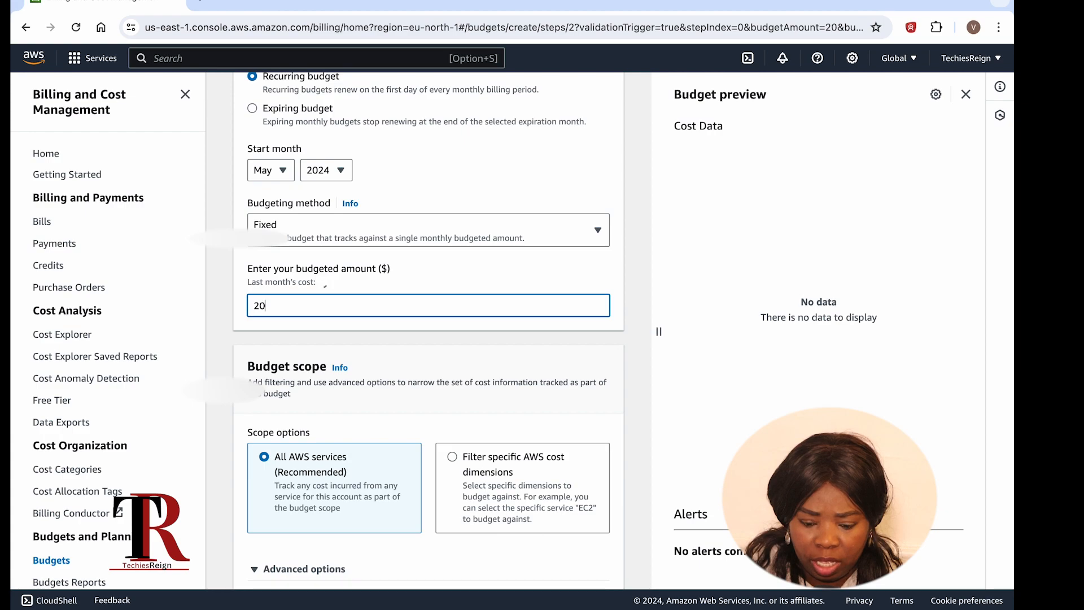
scroll(428, 331, "up", 4)
scroll(428, 331, "down", 3)
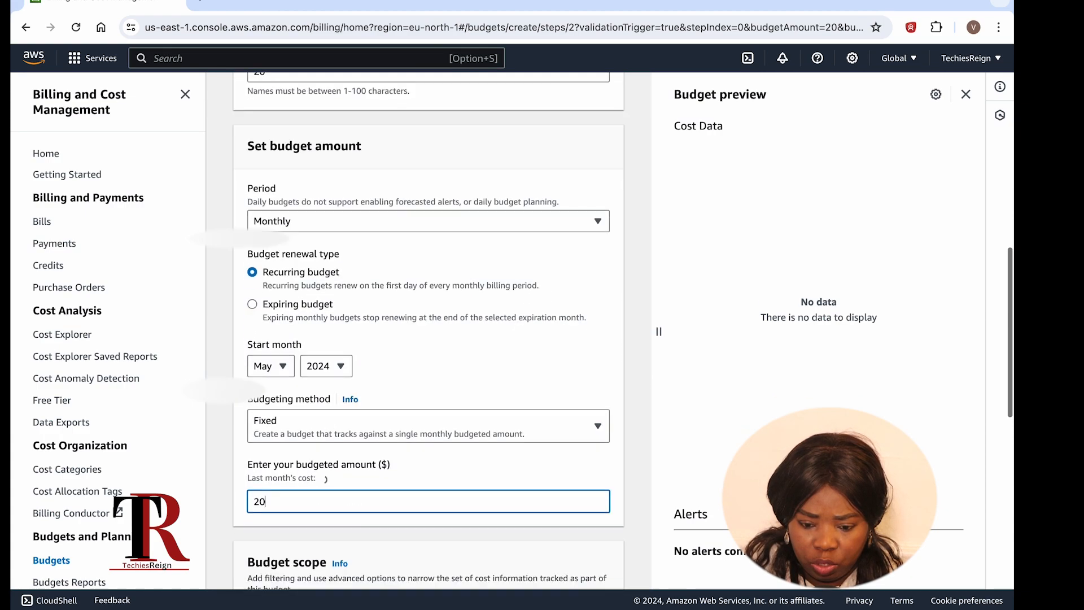
scroll(414, 364, "down", 4)
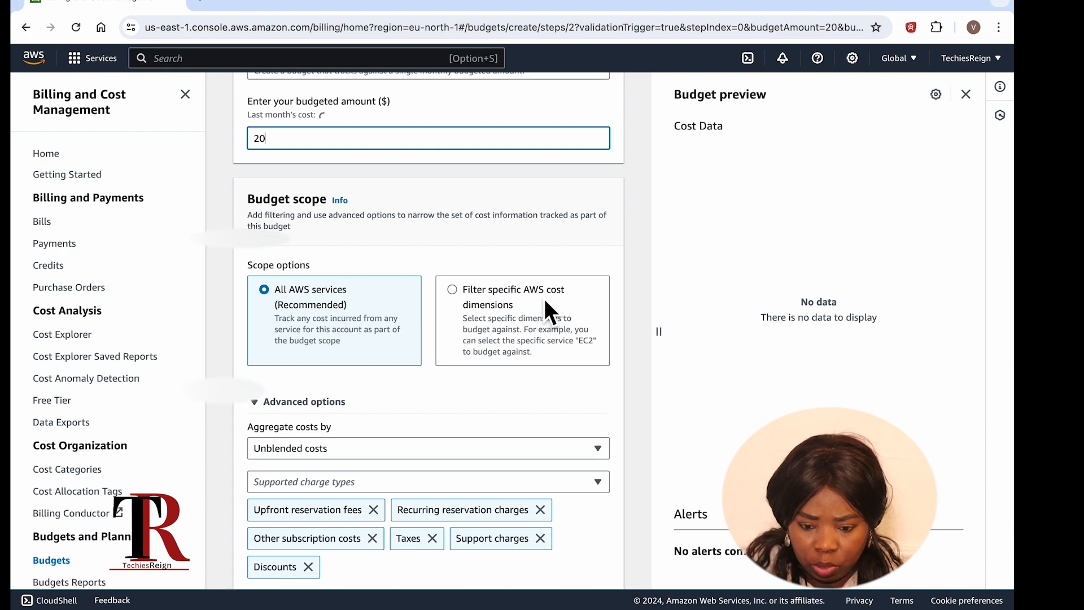
Step: Keep Unblended costs across all AWS services, discard an added empty tag, and continue
scroll(479, 324, "down", 2)
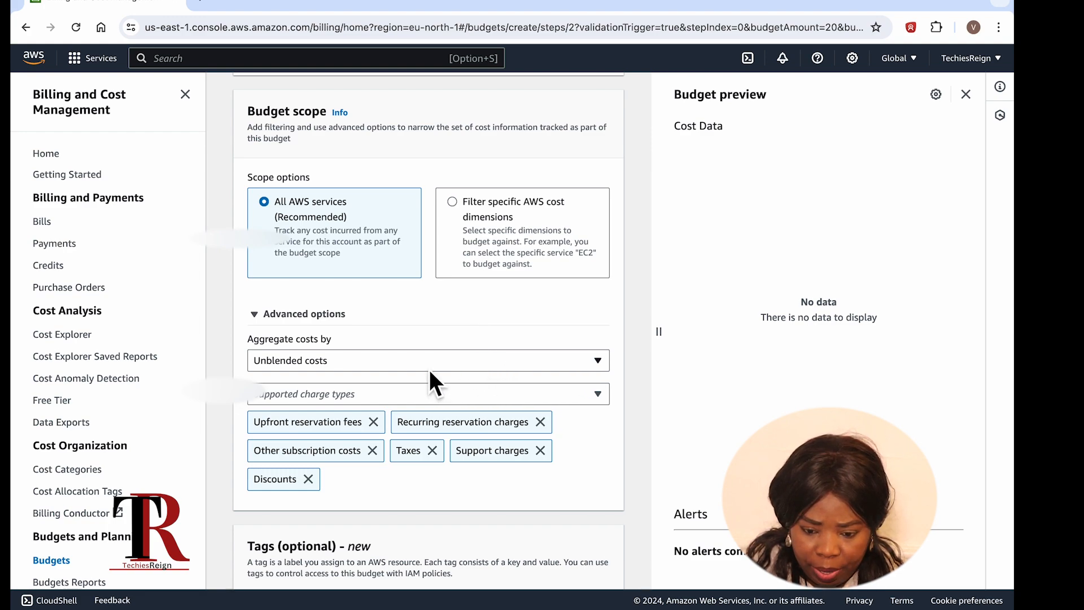
left_click(351, 363)
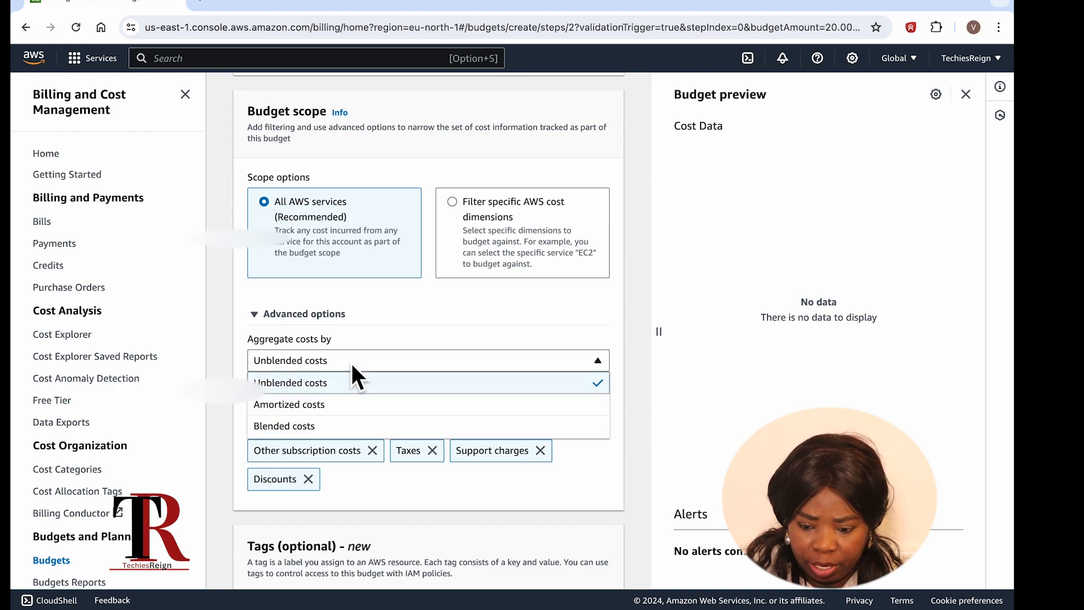
left_click(351, 363)
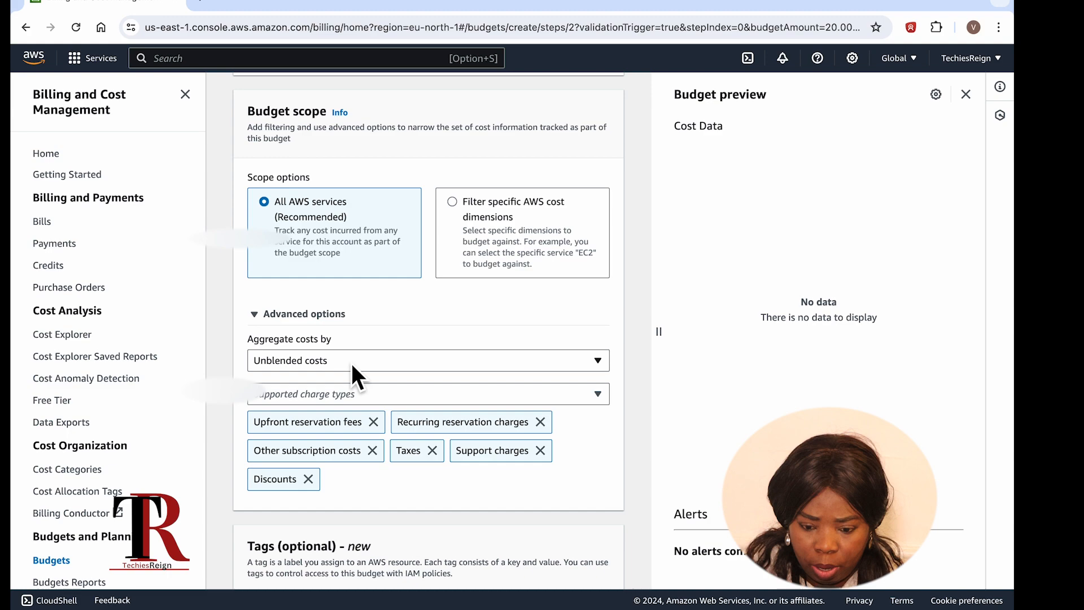
scroll(351, 363, "down", 2)
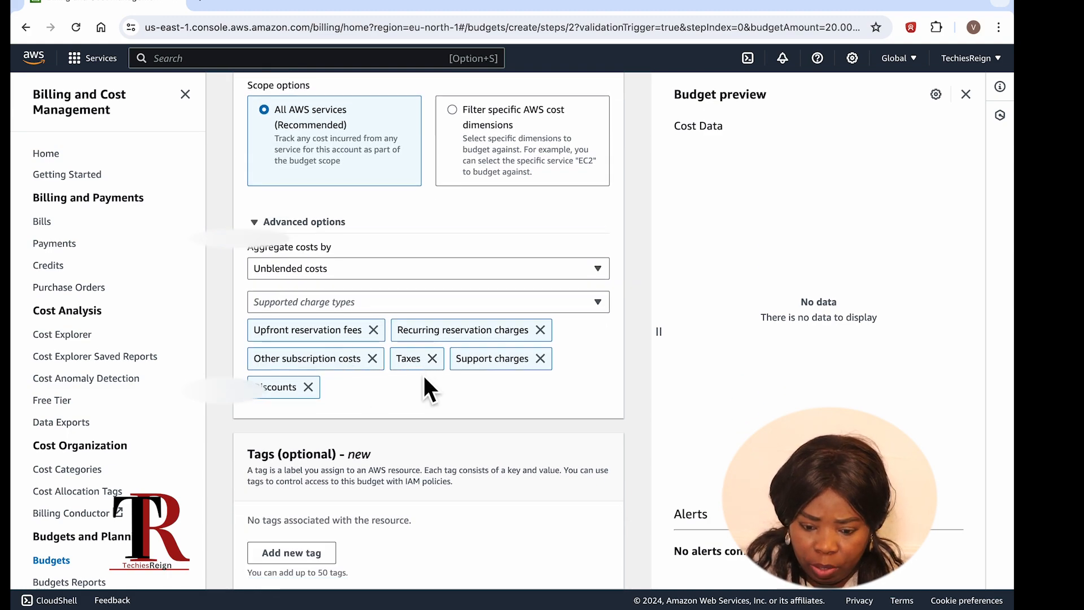
scroll(425, 379, "down", 2)
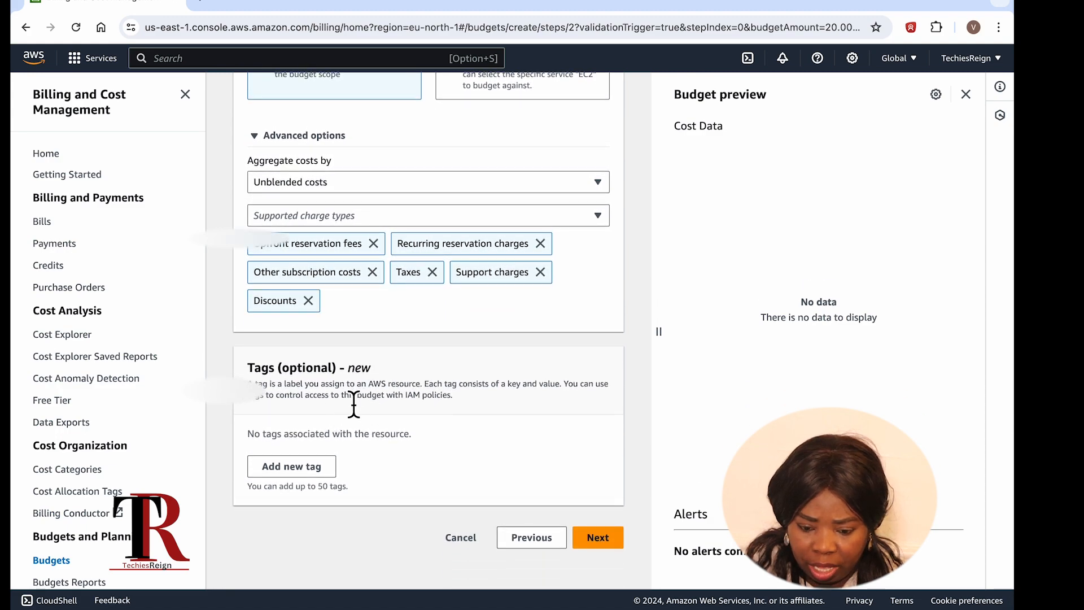
left_click(295, 471)
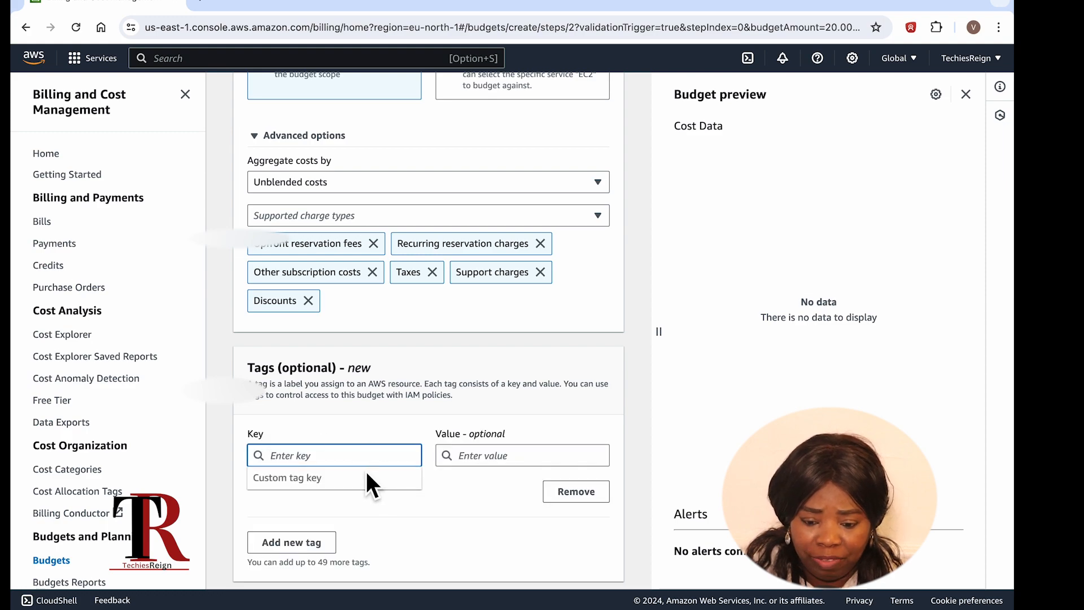
scroll(338, 482, "down", 2)
left_click(576, 414)
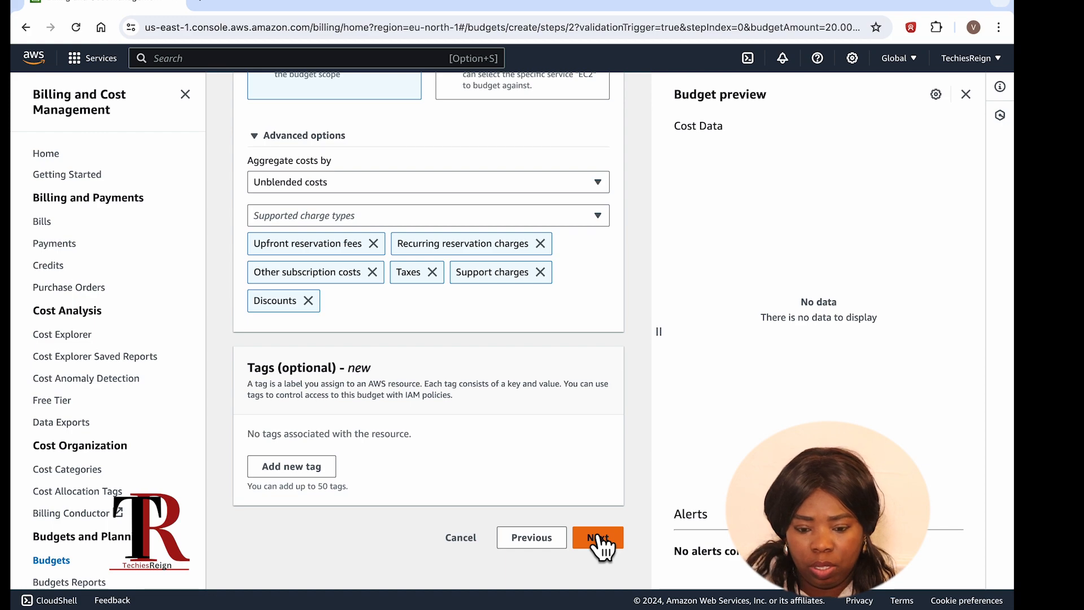
left_click(600, 542)
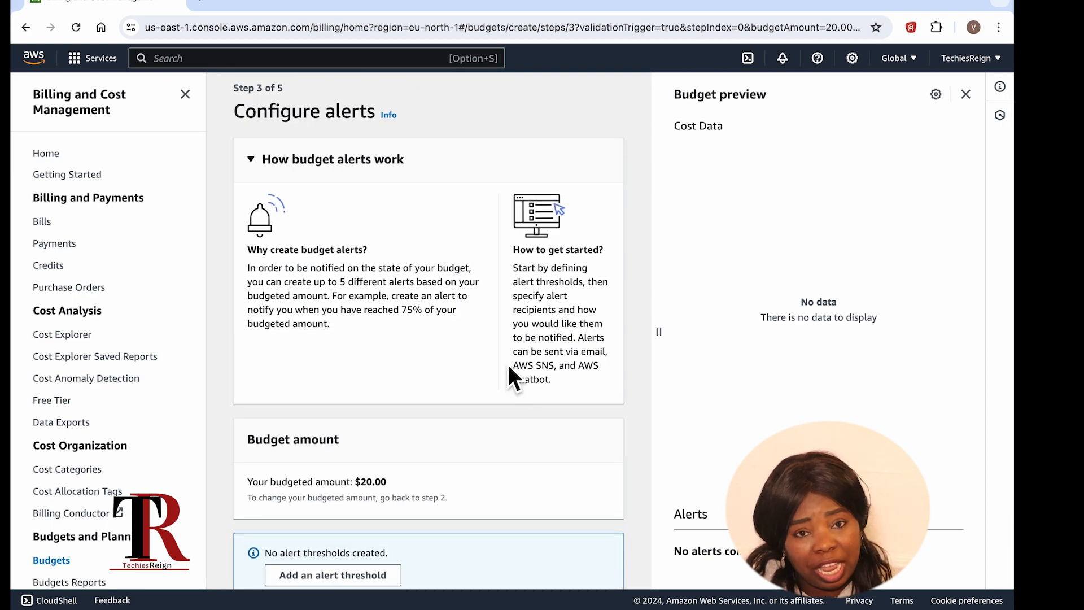
scroll(507, 362, "down", 2)
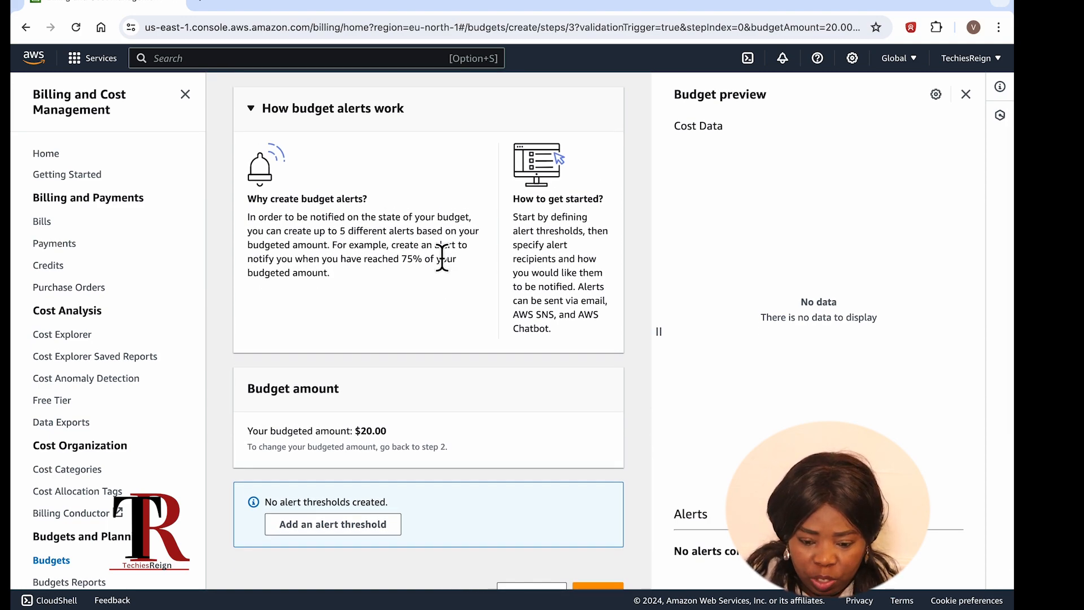
scroll(441, 258, "down", 2)
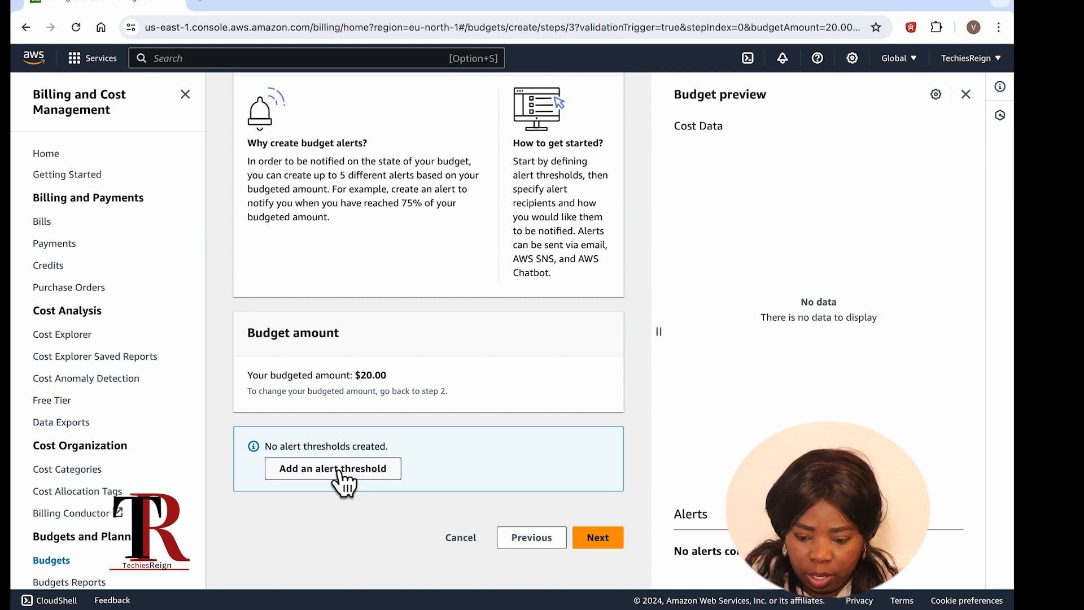
Step: Create Alert #1 with a threshold of 20 % of budgeted amount
left_click(341, 480)
scroll(341, 482, "down", 2)
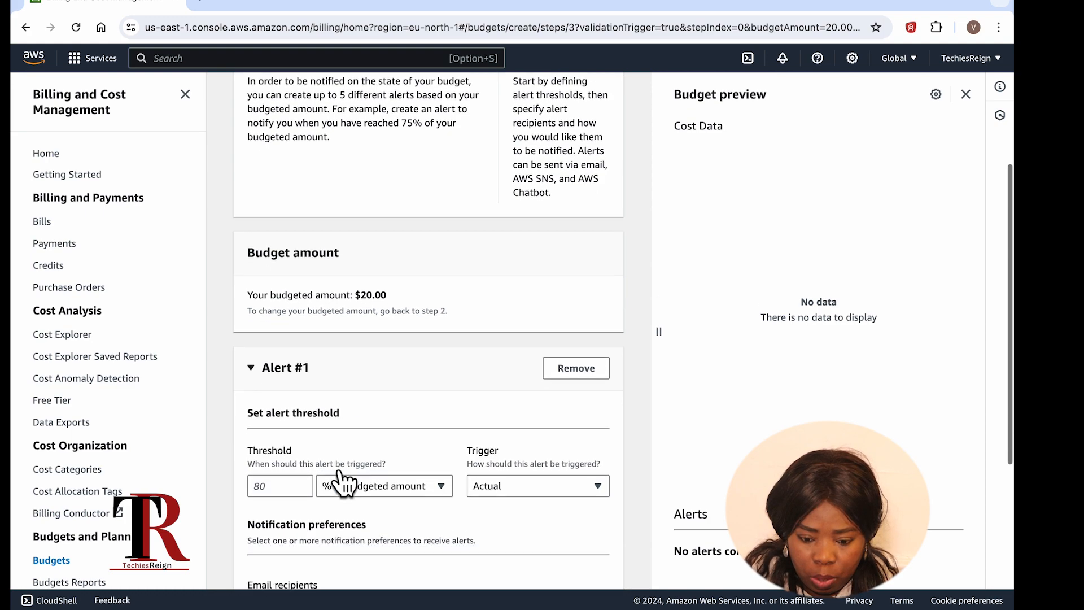
scroll(340, 480, "down", 2)
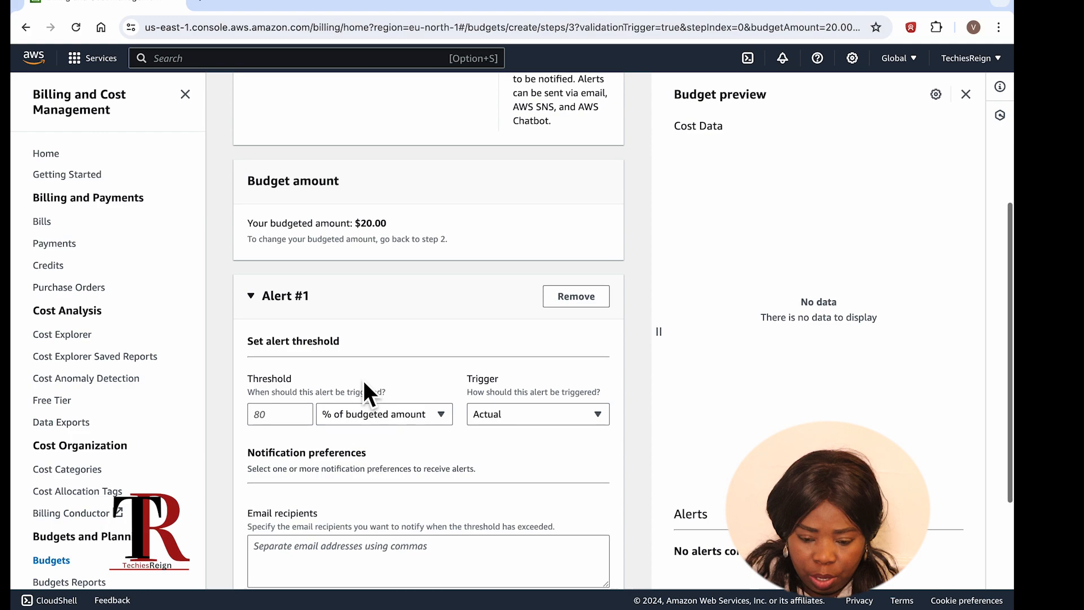
scroll(363, 388, "down", 2)
left_click(279, 316)
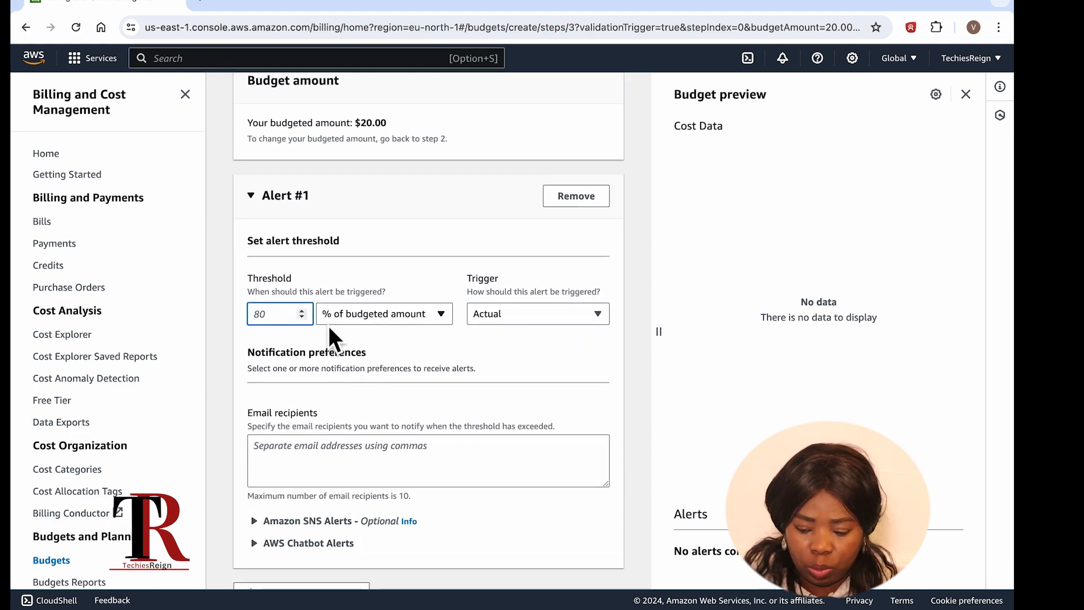
type("20")
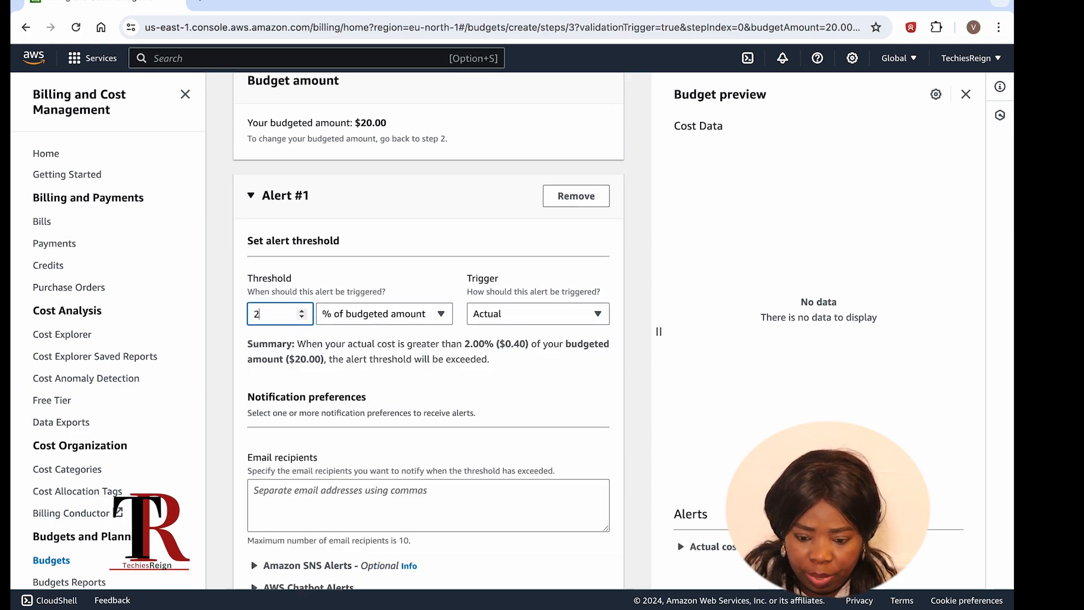
left_click(372, 317)
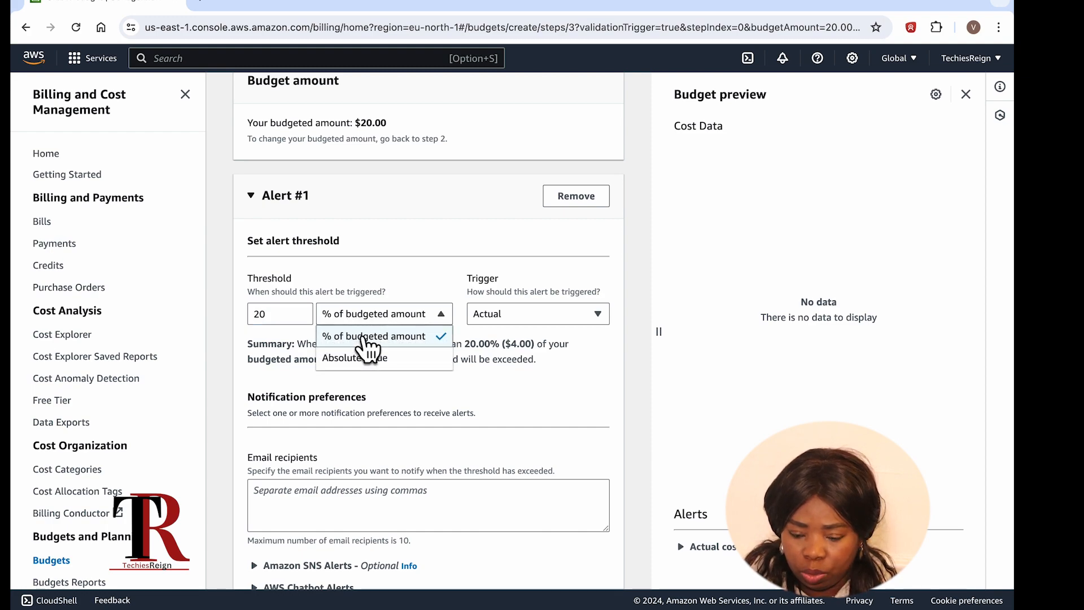
left_click(368, 338)
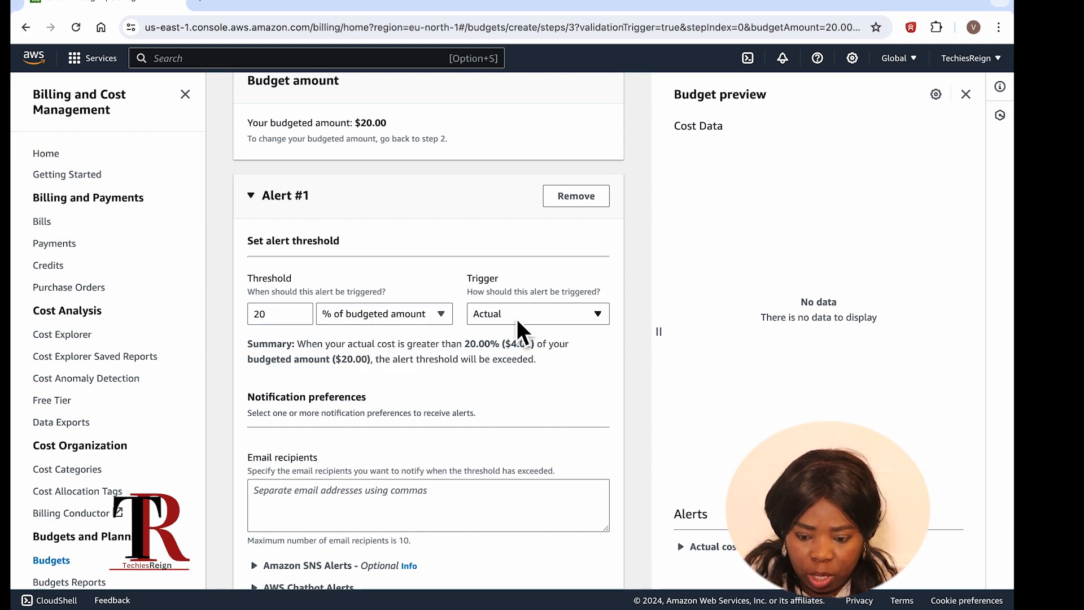
Step: Enter the owner's email address as Alert #1's email recipient
scroll(467, 387, "down", 2)
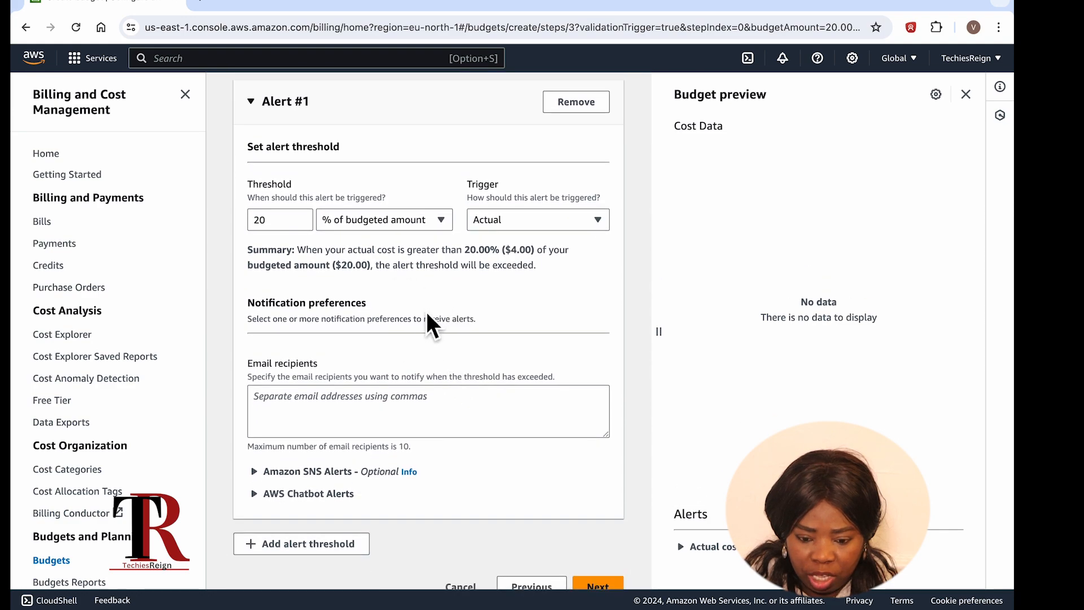
scroll(374, 377, "down", 1)
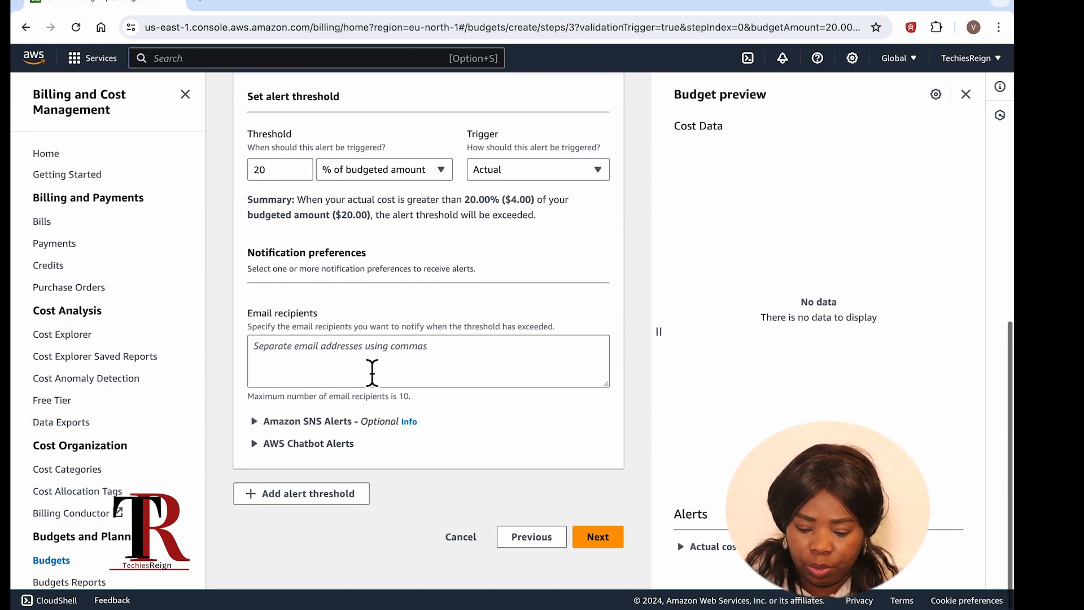
left_click(372, 373)
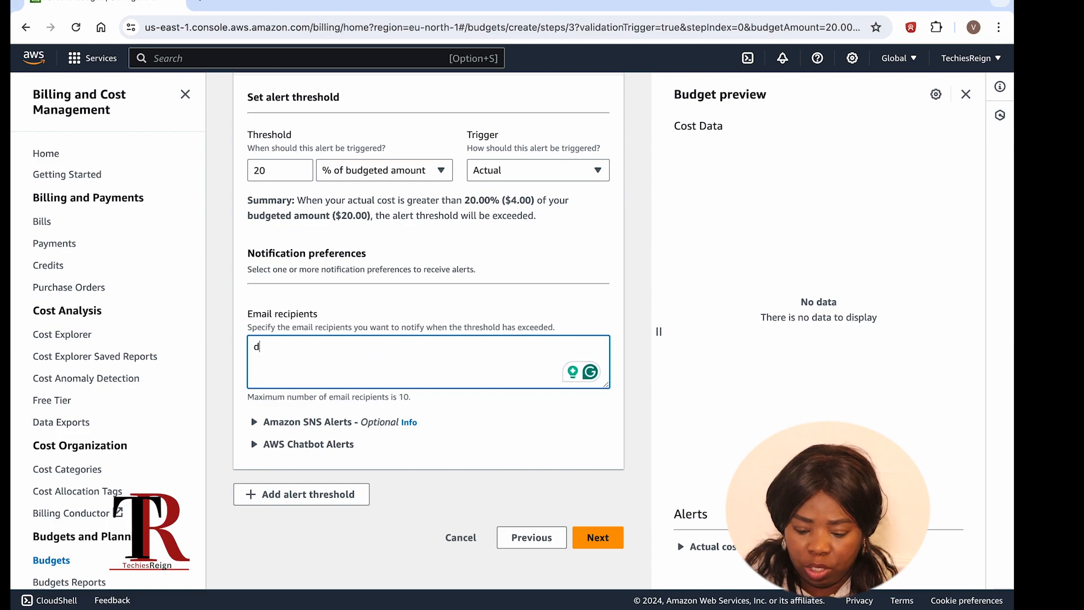
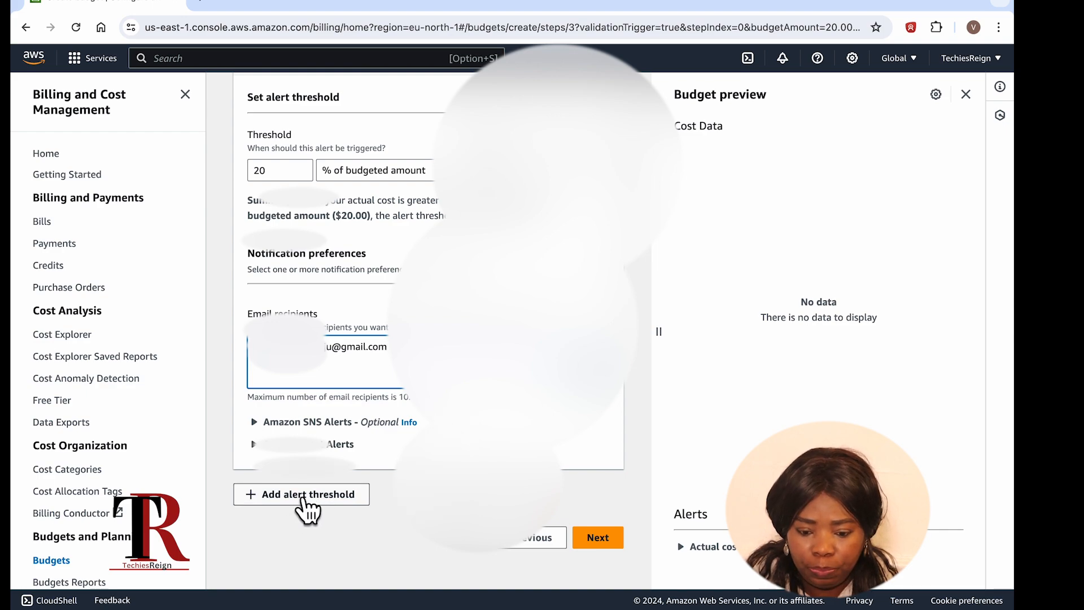
Step: Add Alert #2 with a 40% threshold
left_click(307, 497)
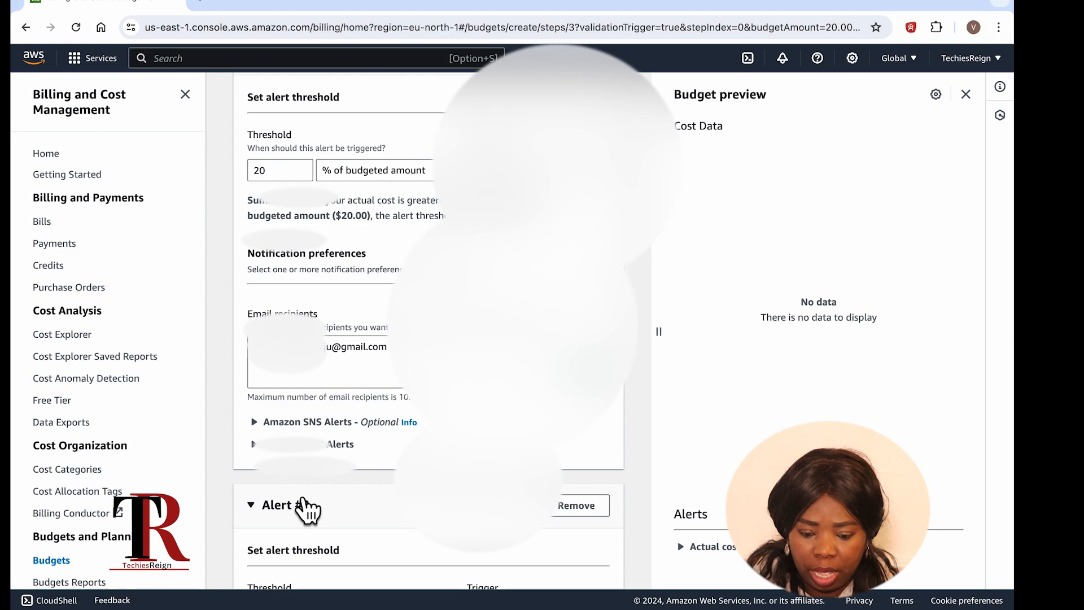
scroll(308, 510, "down", 1)
scroll(307, 507, "down", 1)
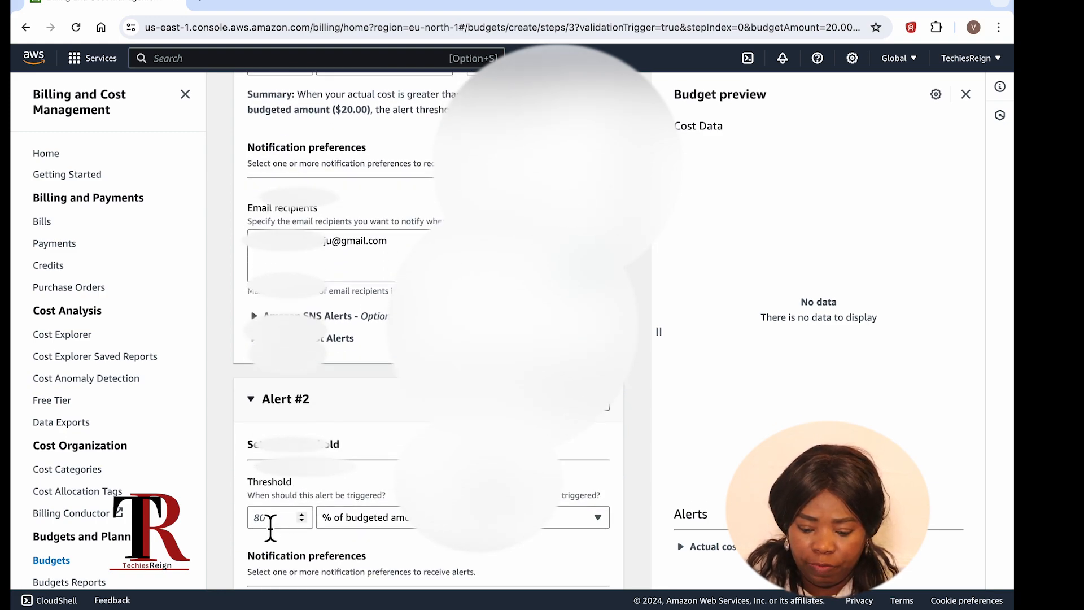
left_click(270, 522)
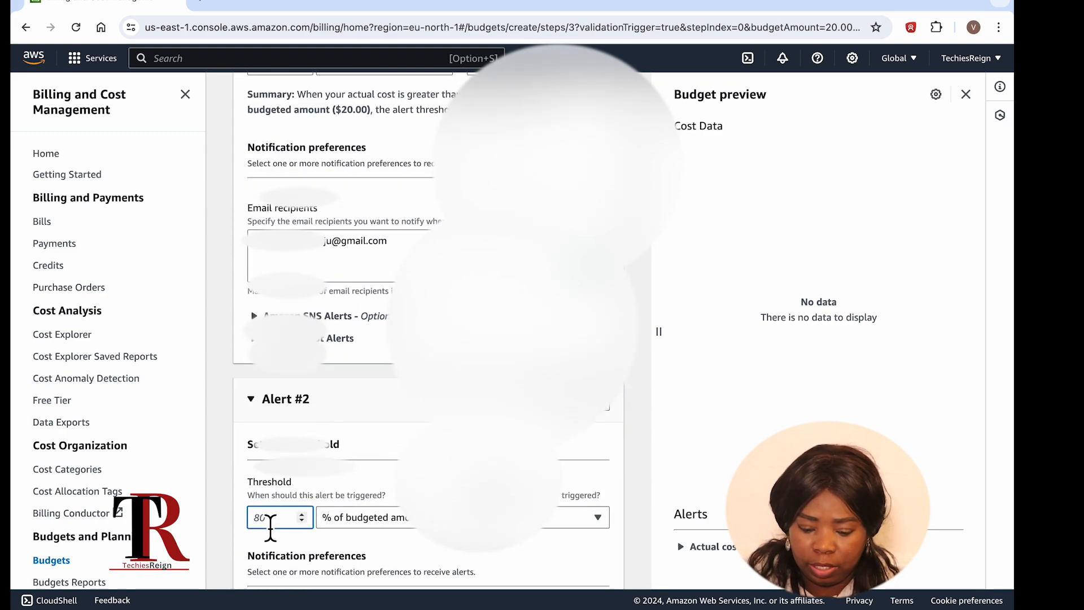
type("5")
key("BackSpace")
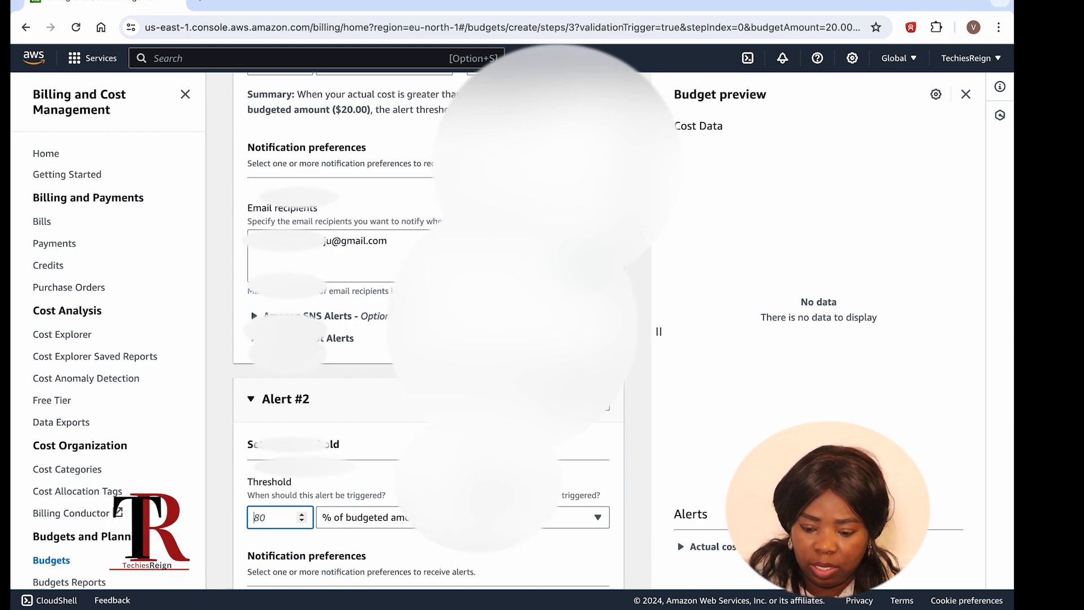
type("40")
scroll(367, 565, "down", 5)
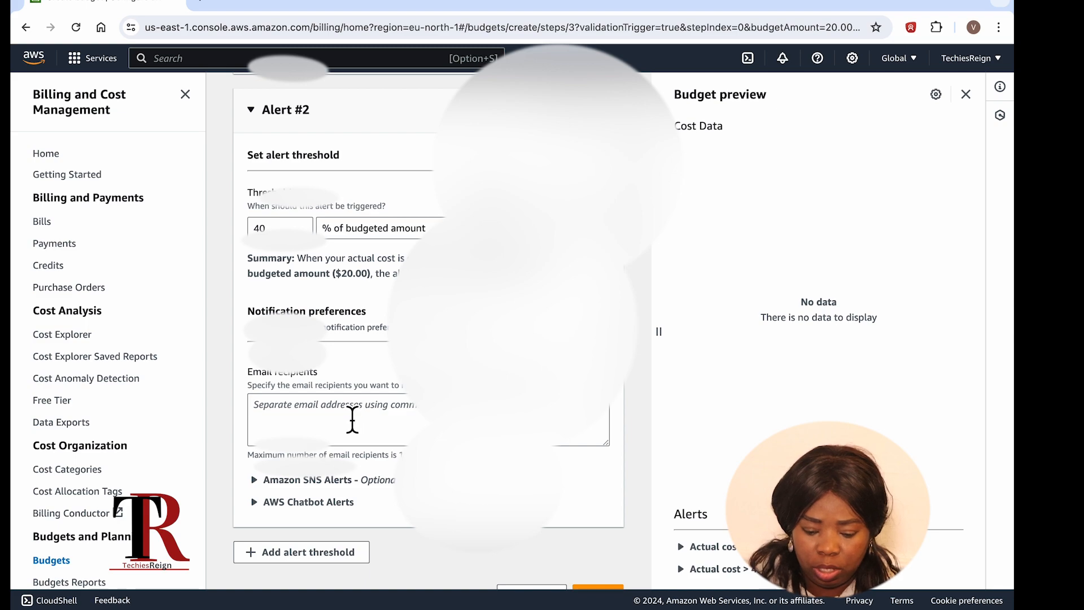
Step: Copy Alert #1's email address into Alert #2's email recipients
left_click(353, 419)
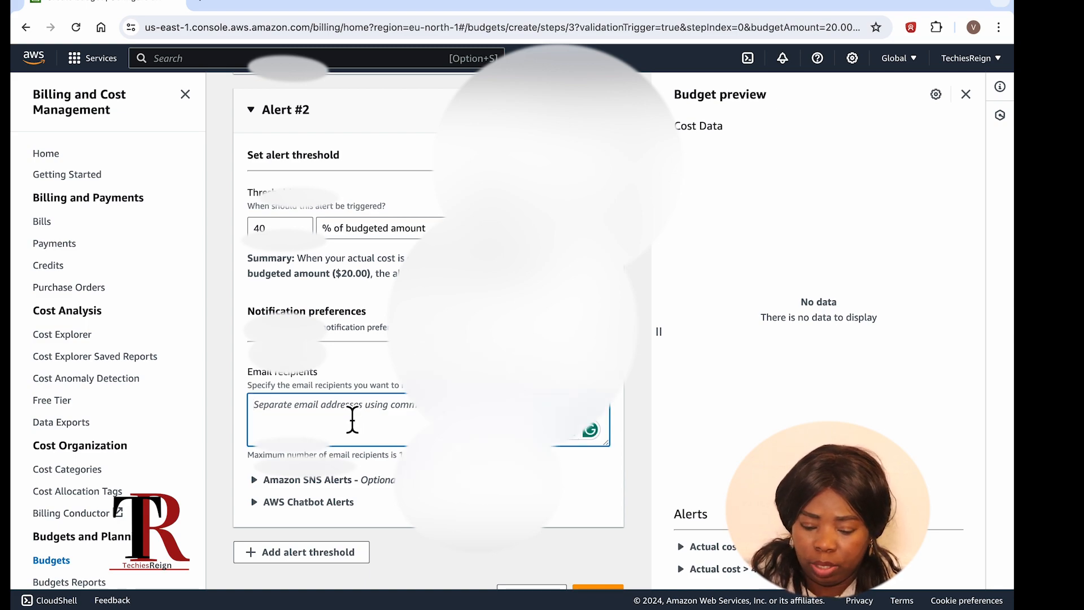
type("d")
key("BackSpace")
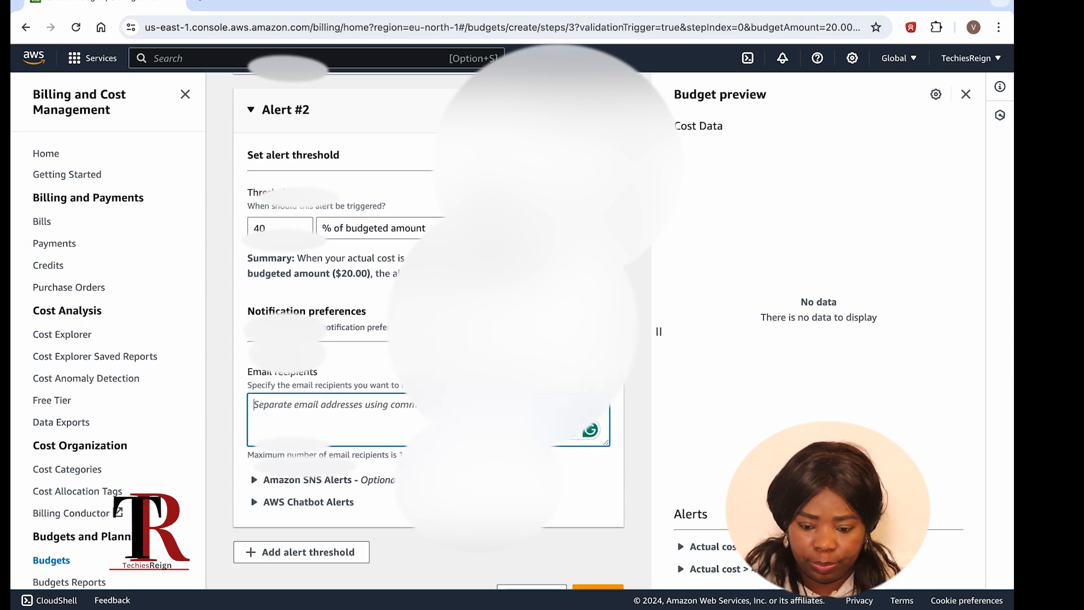
scroll(249, 289, "up", 5)
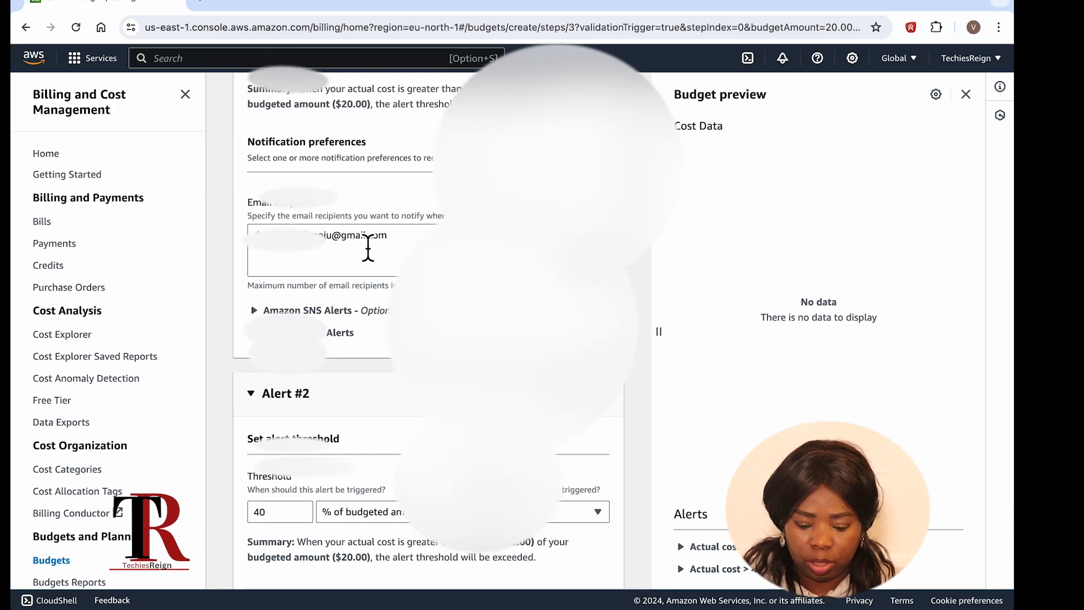
left_click_drag(395, 244, 253, 246)
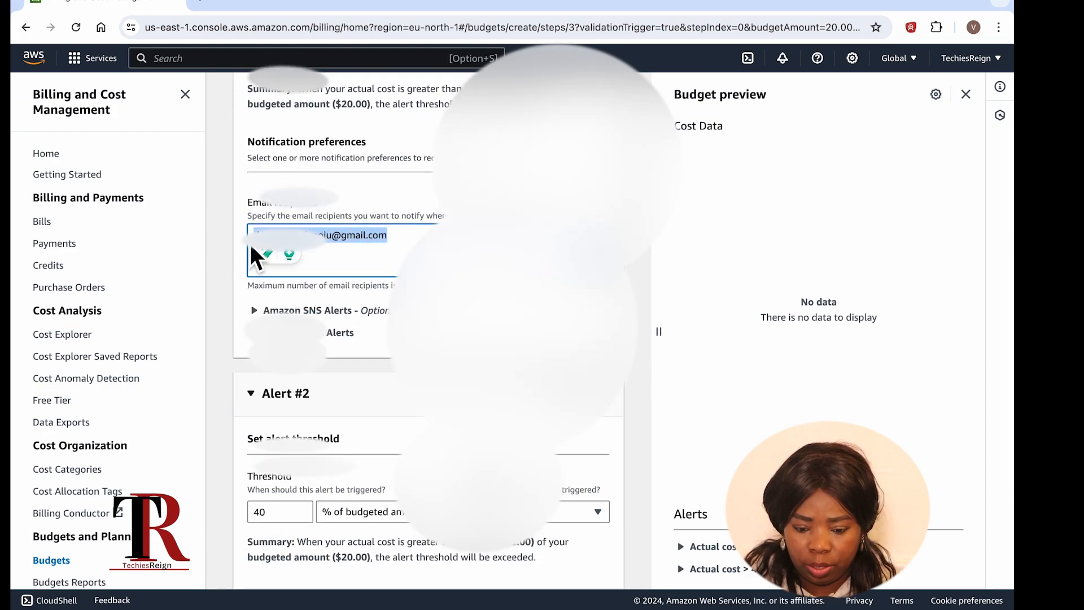
scroll(249, 244, "down", 5)
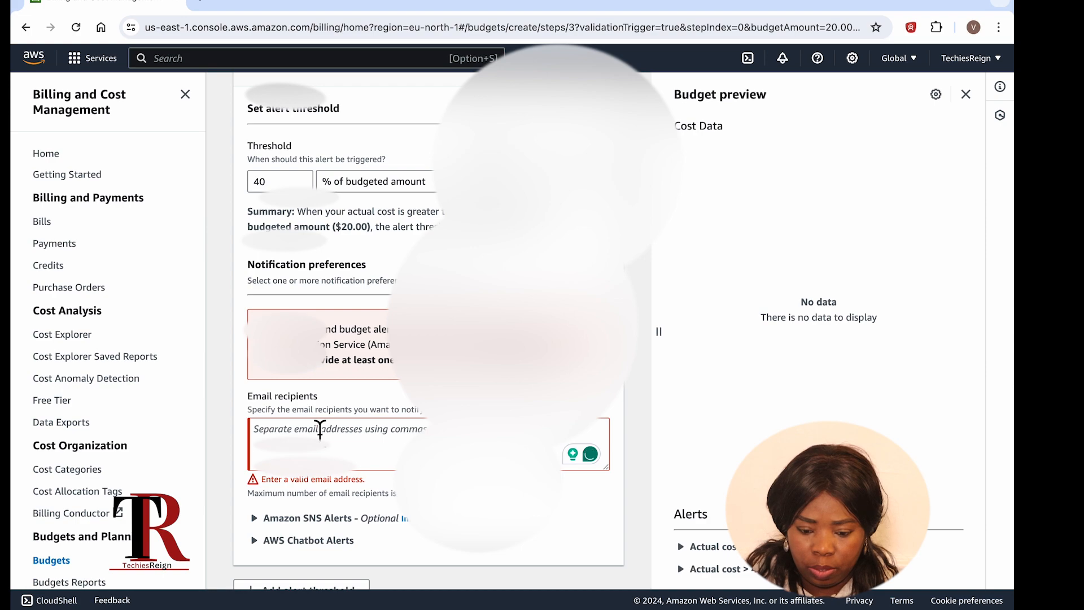
left_click(319, 442)
key("ctrl+v")
scroll(314, 446, "down", 2)
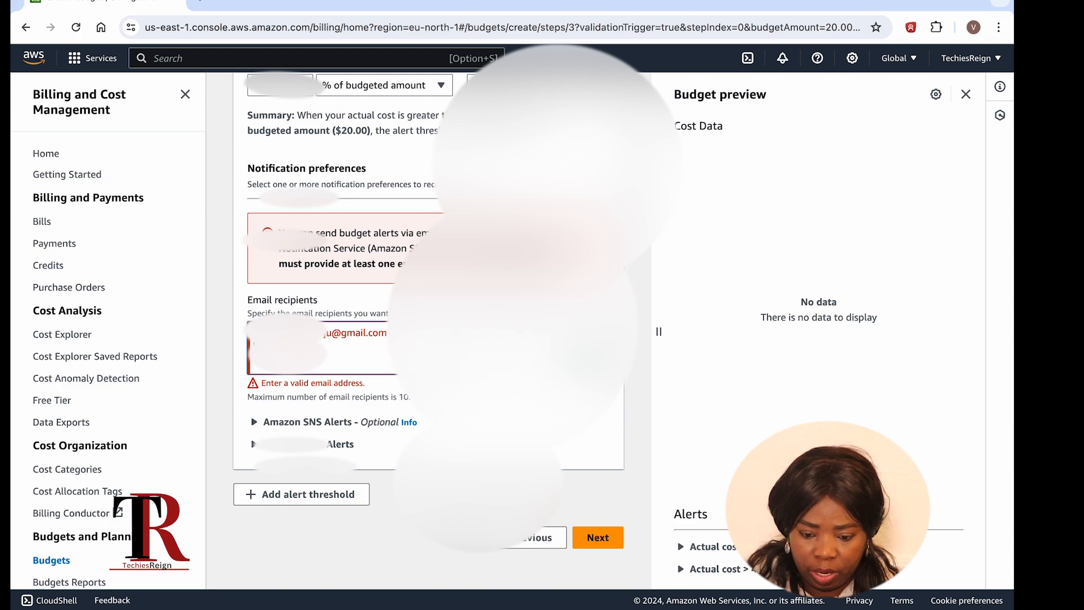
left_click(320, 496)
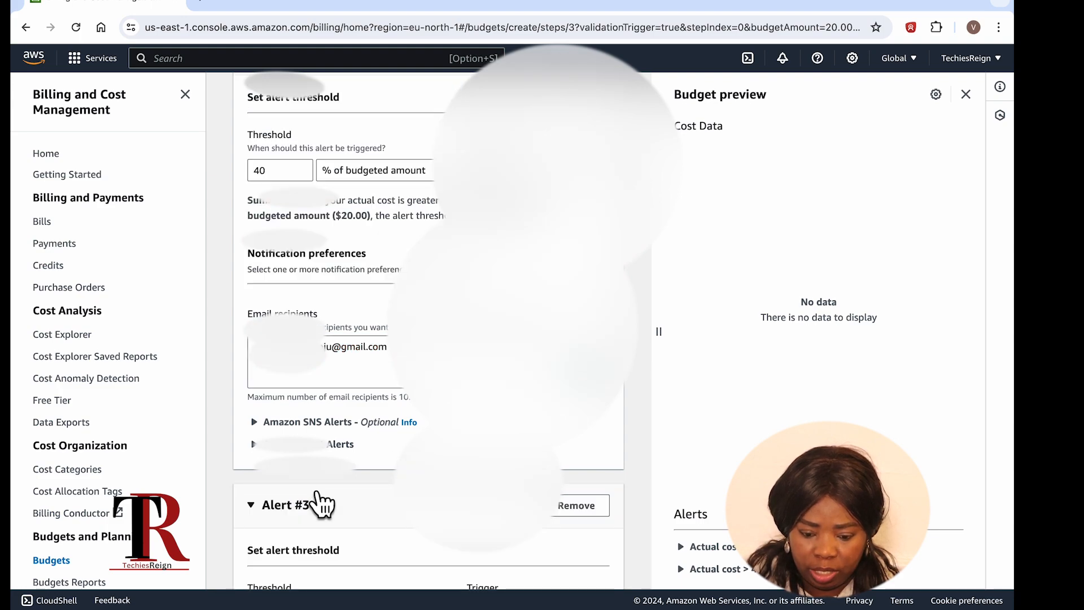
Step: Set Alert #3's threshold to 60% and paste the same email recipient
scroll(319, 497, "down", 3)
left_click(289, 490)
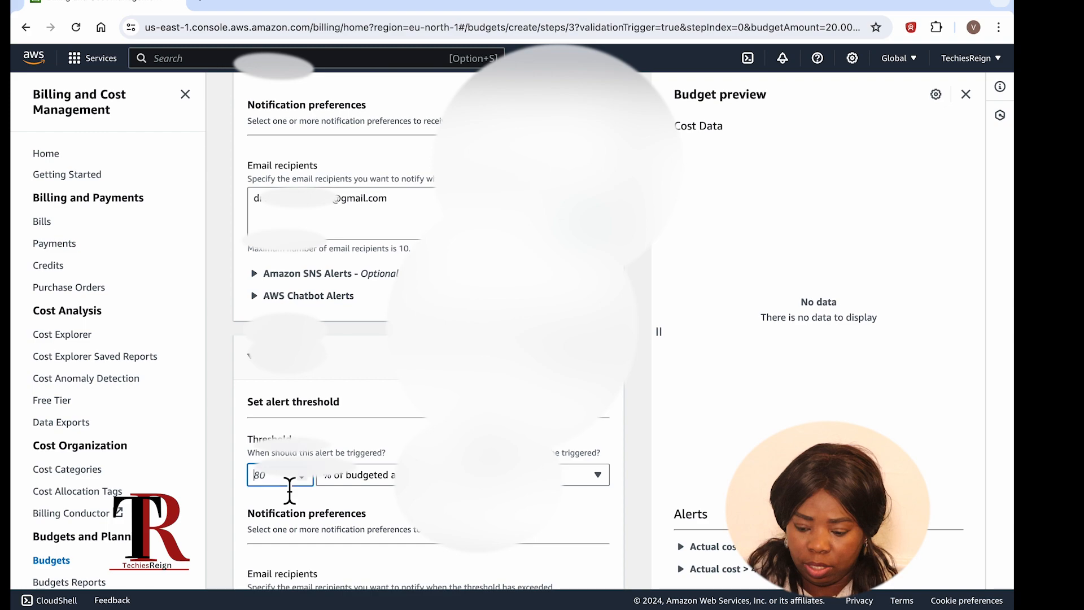
type("60")
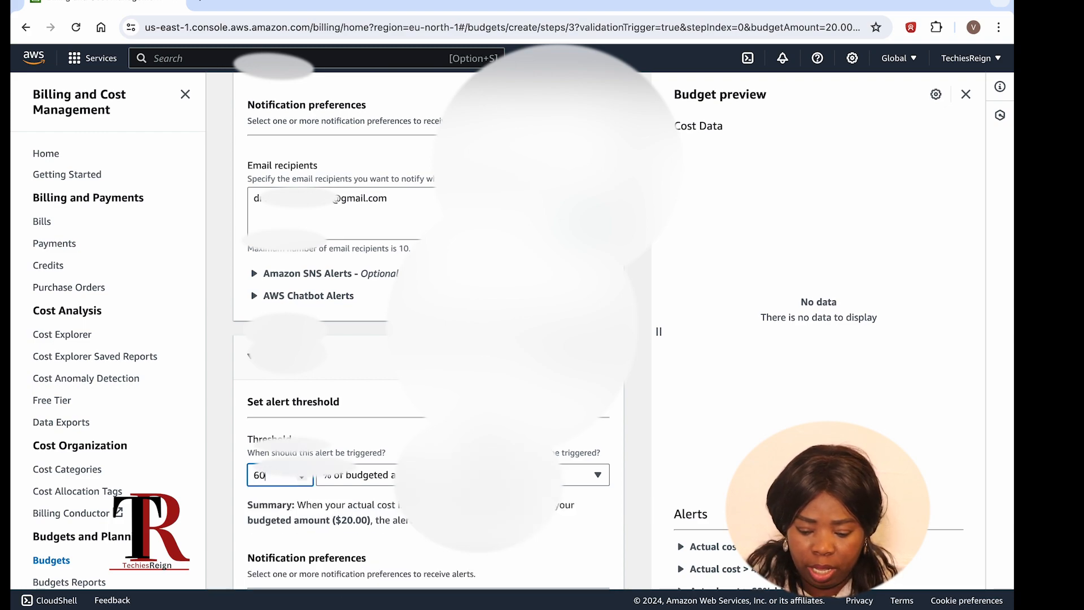
scroll(337, 446, "down", 4)
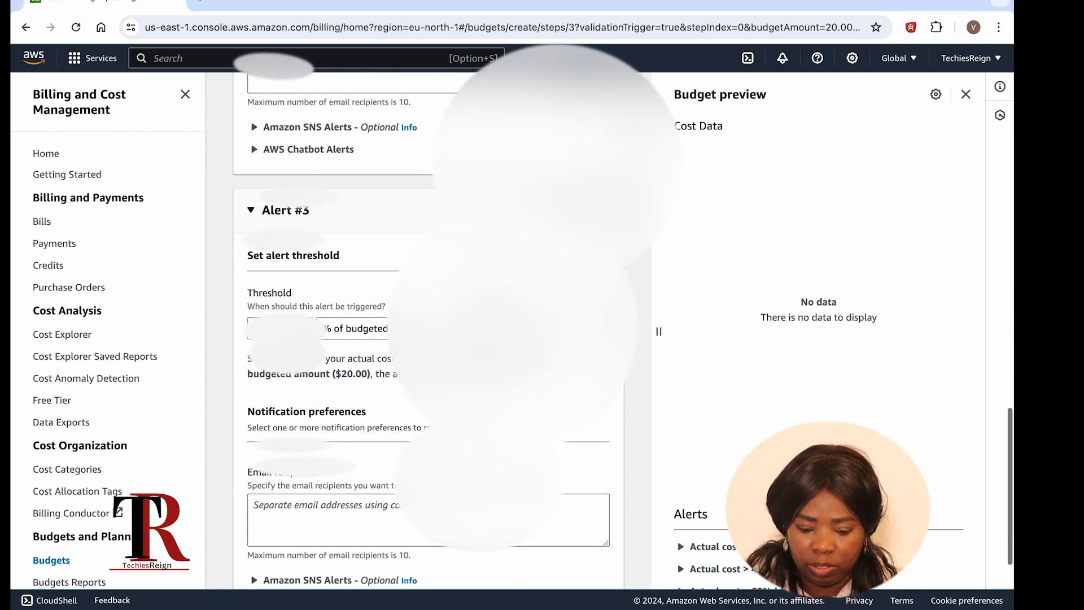
left_click(331, 486)
key("ctrl+v")
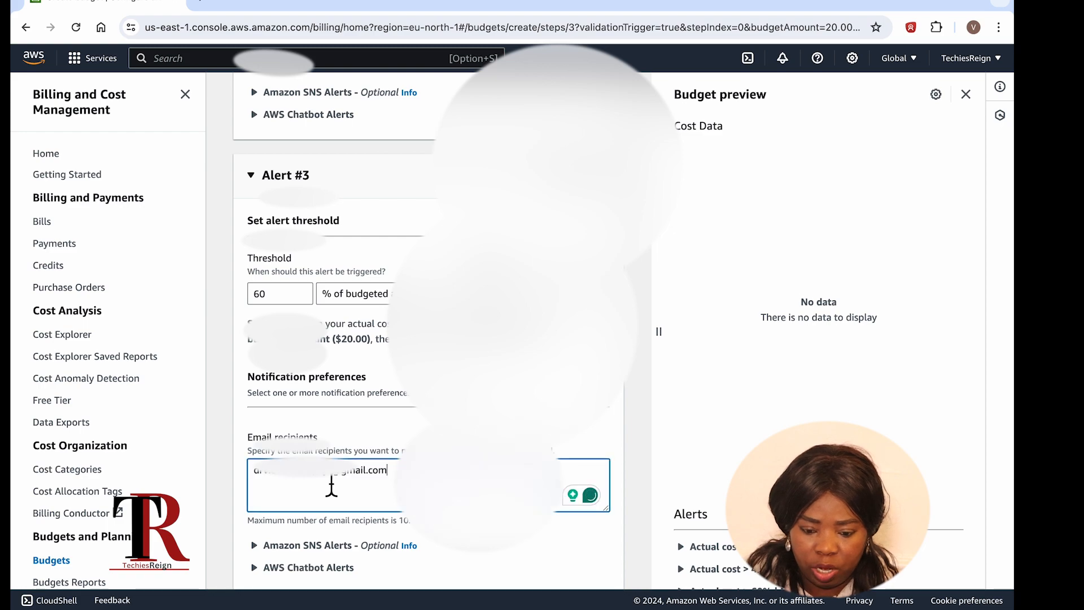
scroll(332, 489, "down", 2)
Step: Add Alert #4 at an 80% threshold and paste the same email recipient
left_click(301, 498)
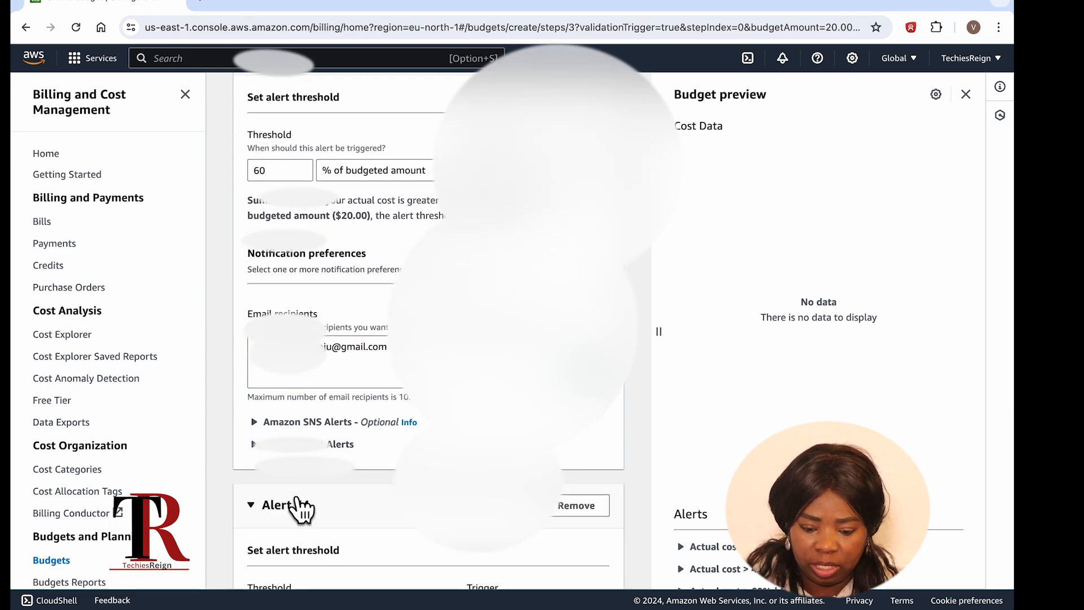
scroll(301, 508, "down", 6)
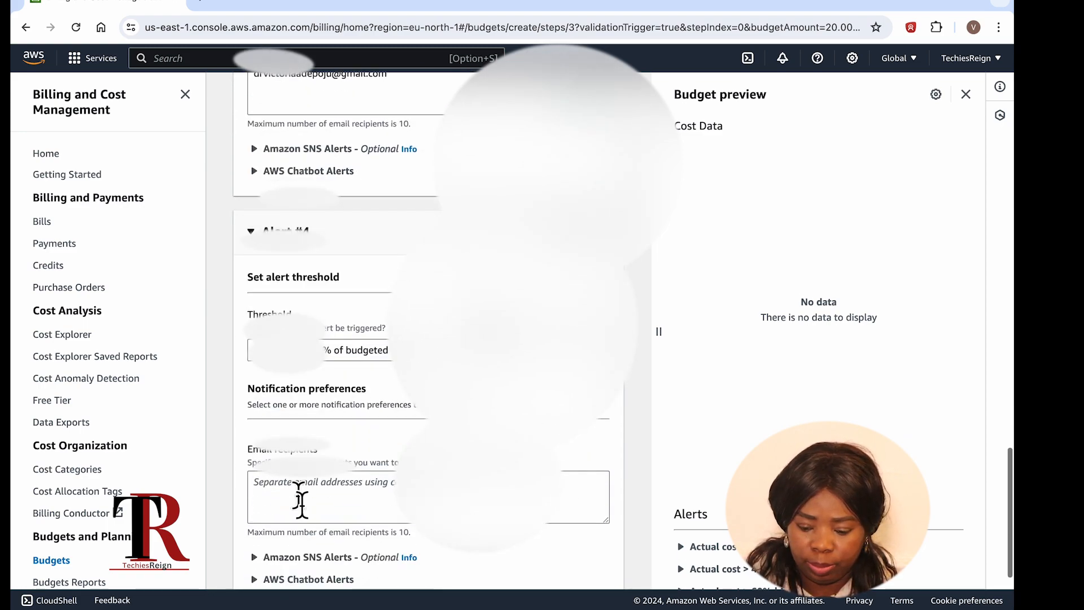
left_click(277, 353)
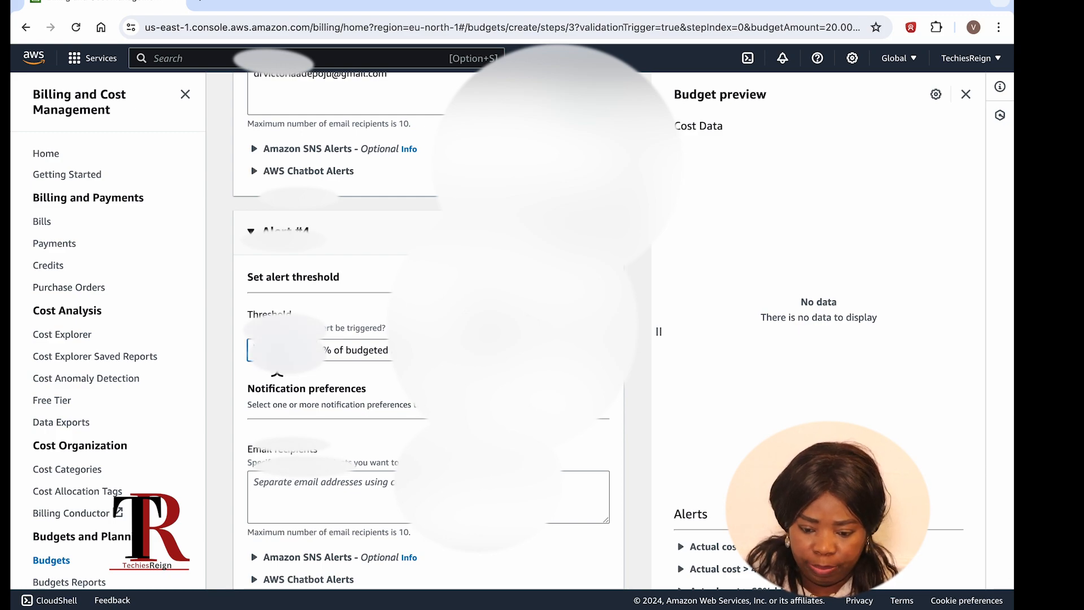
type("80")
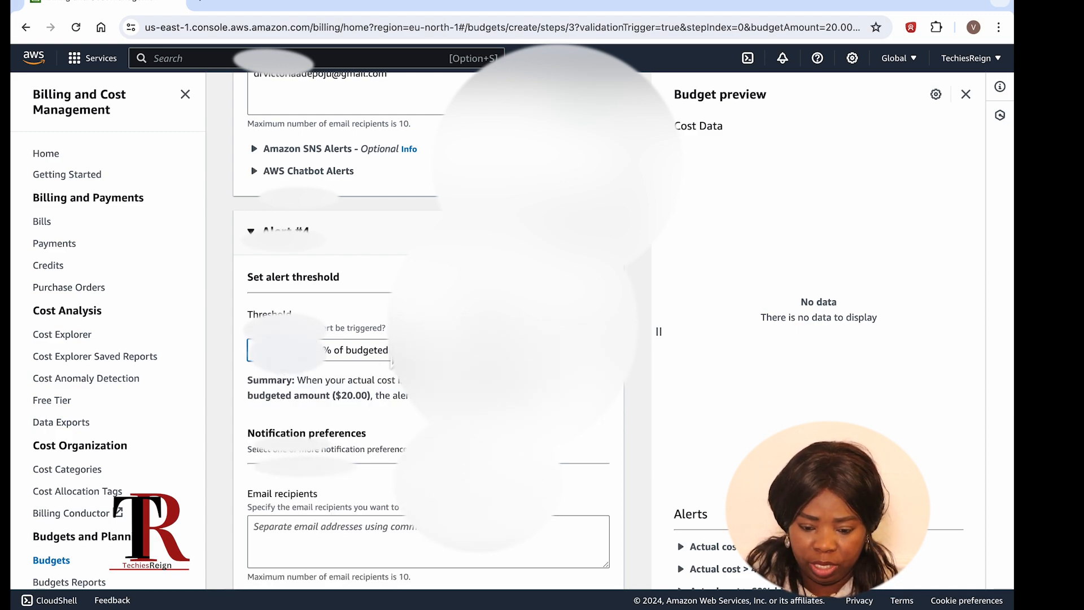
scroll(373, 373, "down", 2)
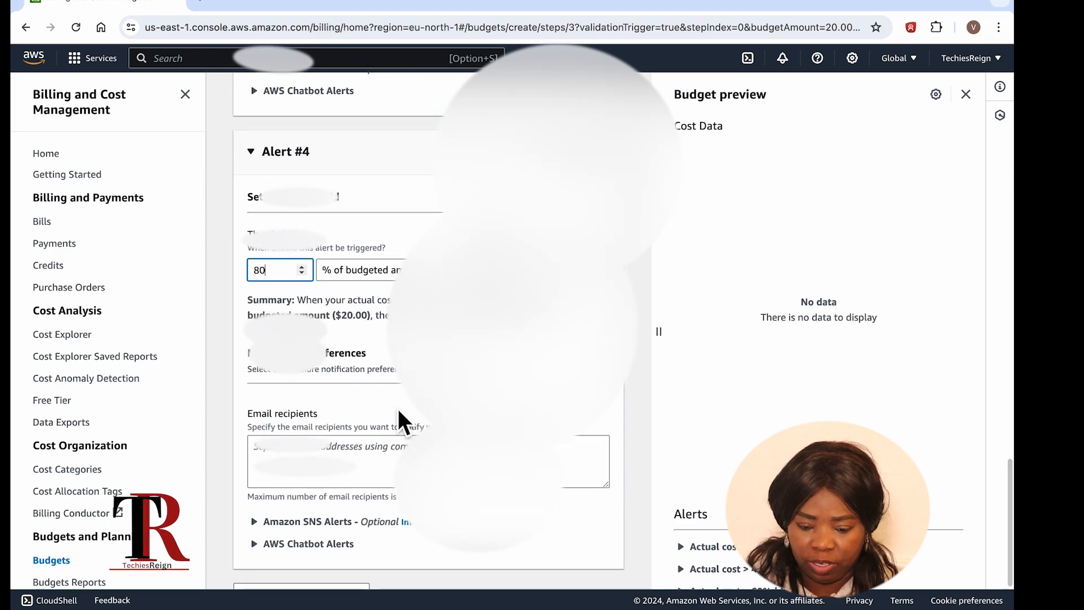
left_click(335, 451)
key("super+v")
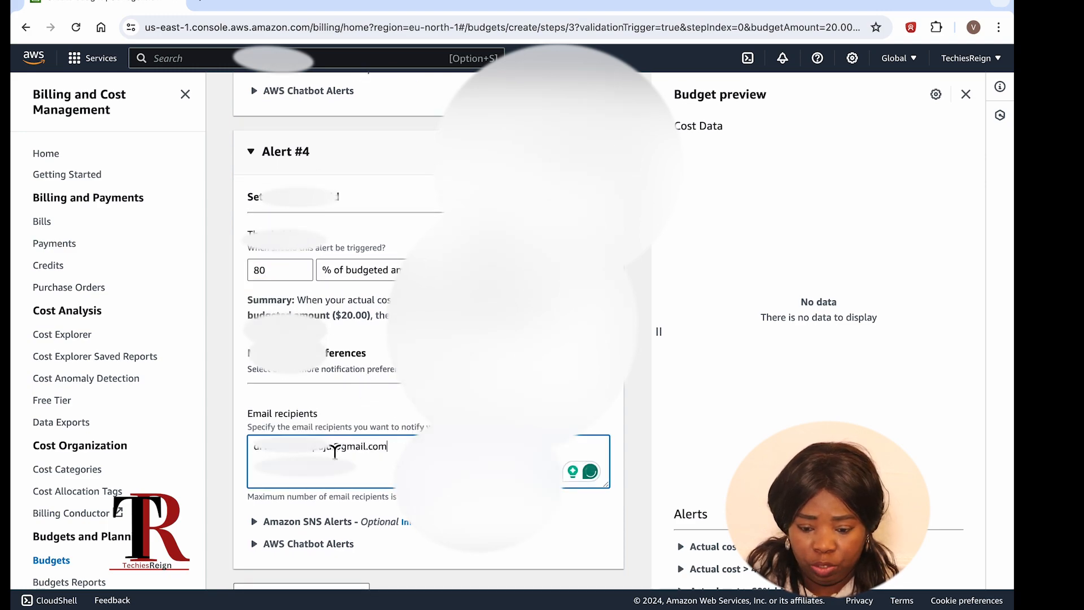
scroll(335, 451, "down", 2)
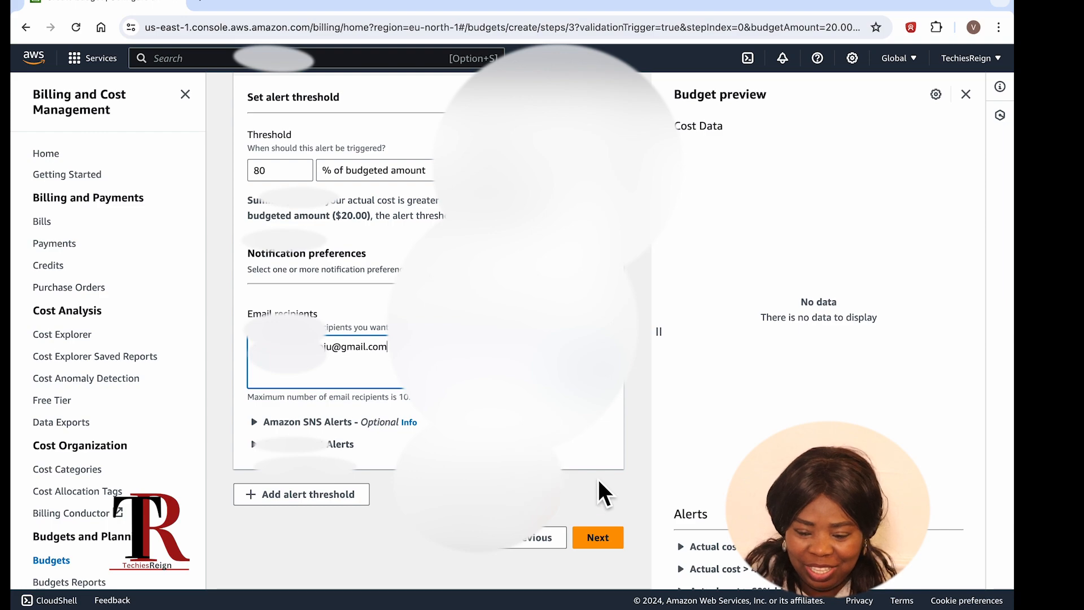
Step: Advance to Attach actions and look over Alerts #1–#4 without attaching any actions
left_click(593, 540)
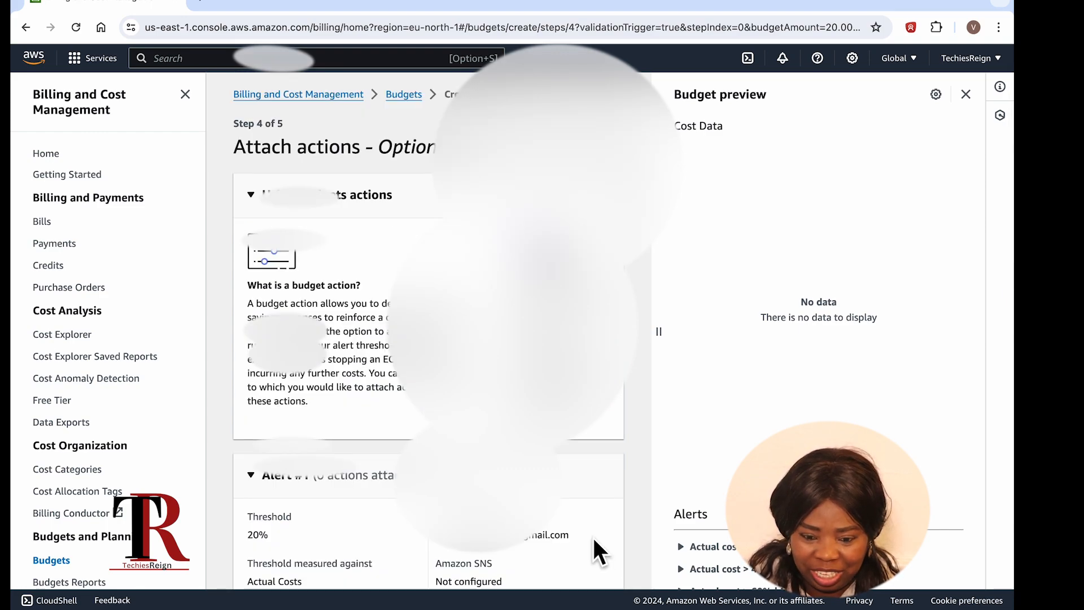
scroll(591, 536, "down", 1)
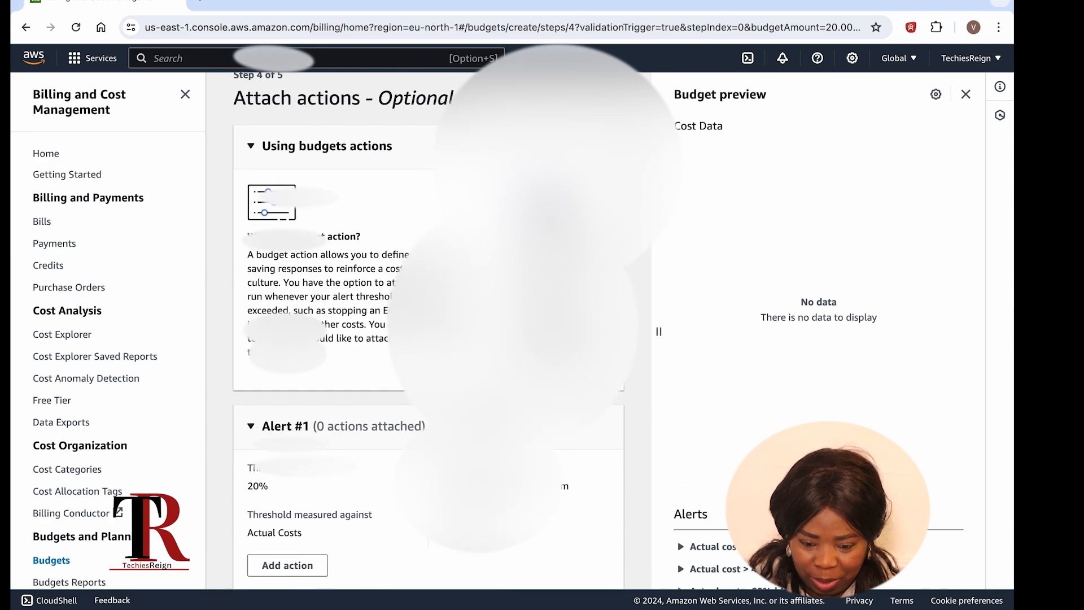
scroll(429, 338, "down", 3)
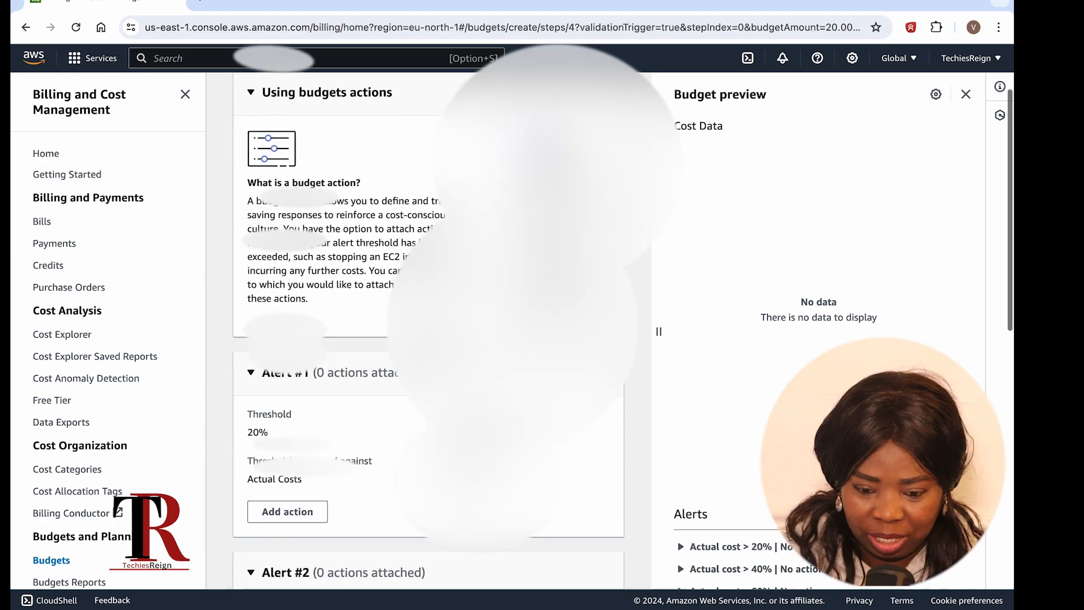
scroll(403, 429, "down", 5)
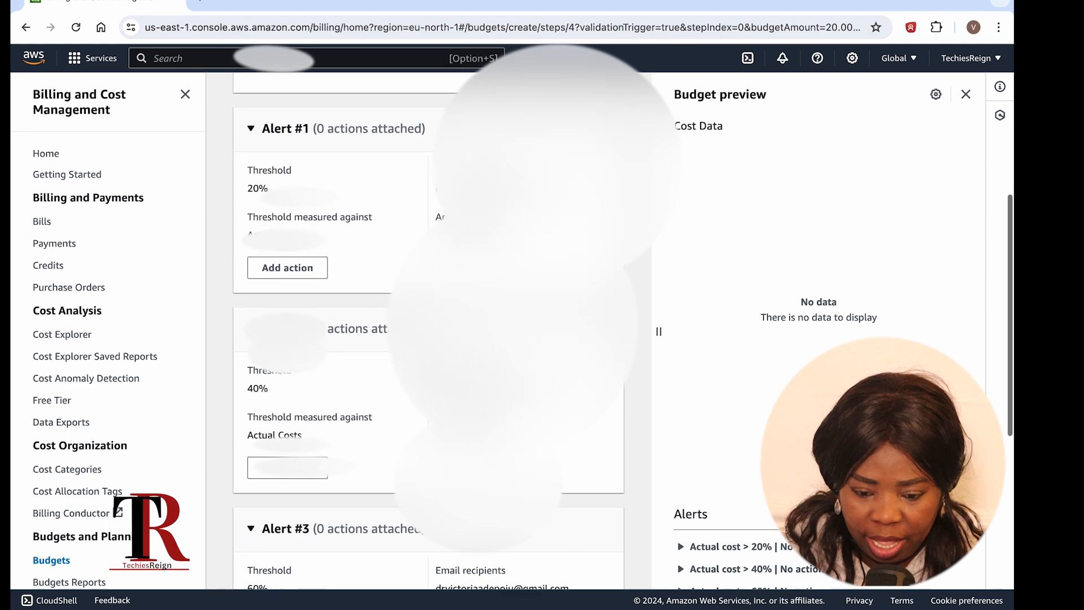
scroll(403, 423, "down", 5)
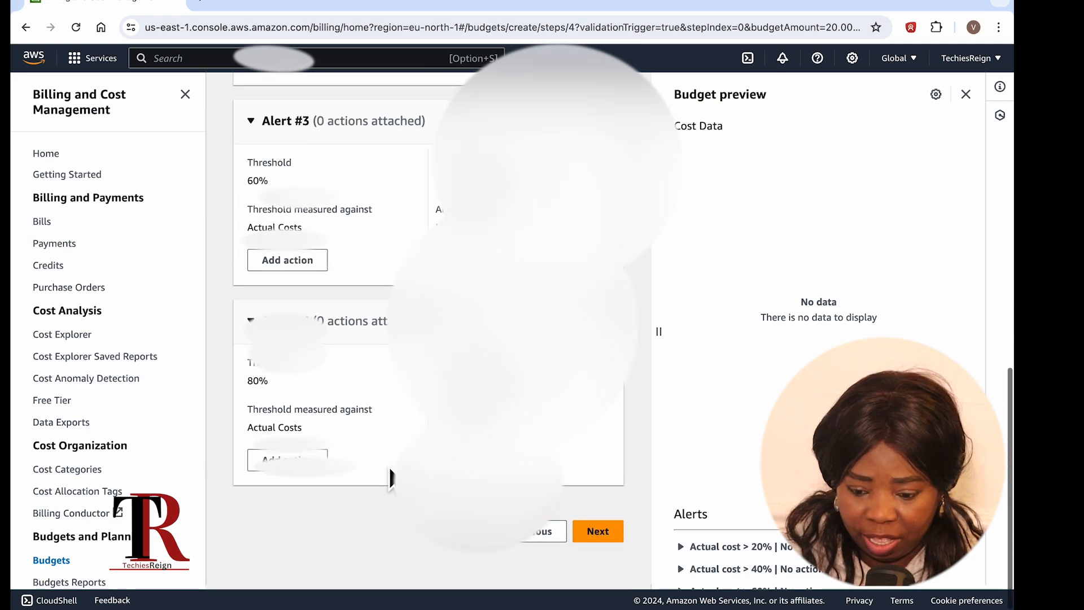
scroll(396, 427, "up", 4)
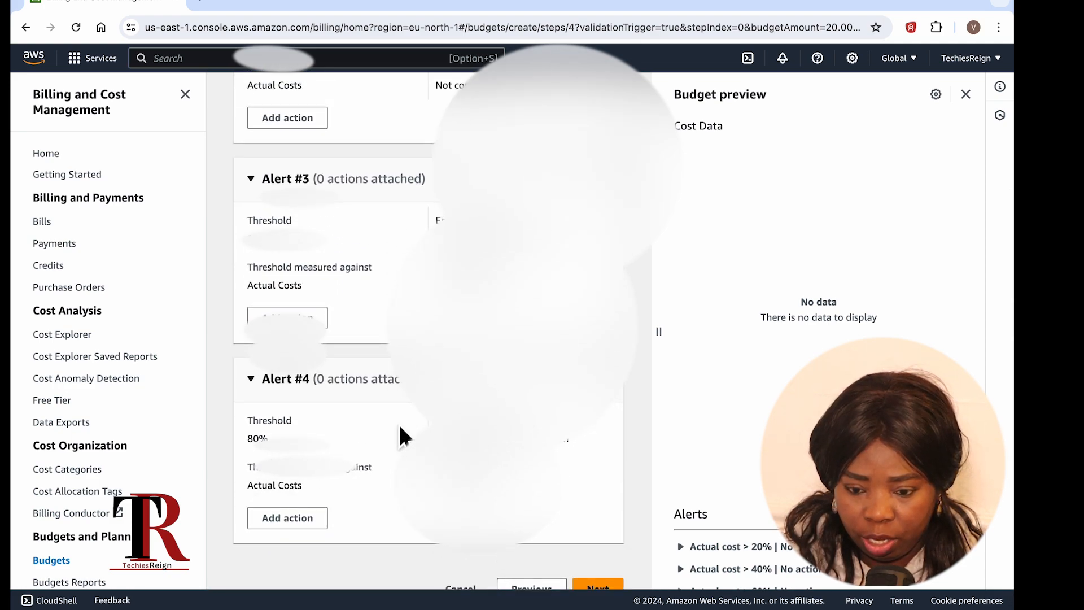
scroll(395, 427, "up", 10)
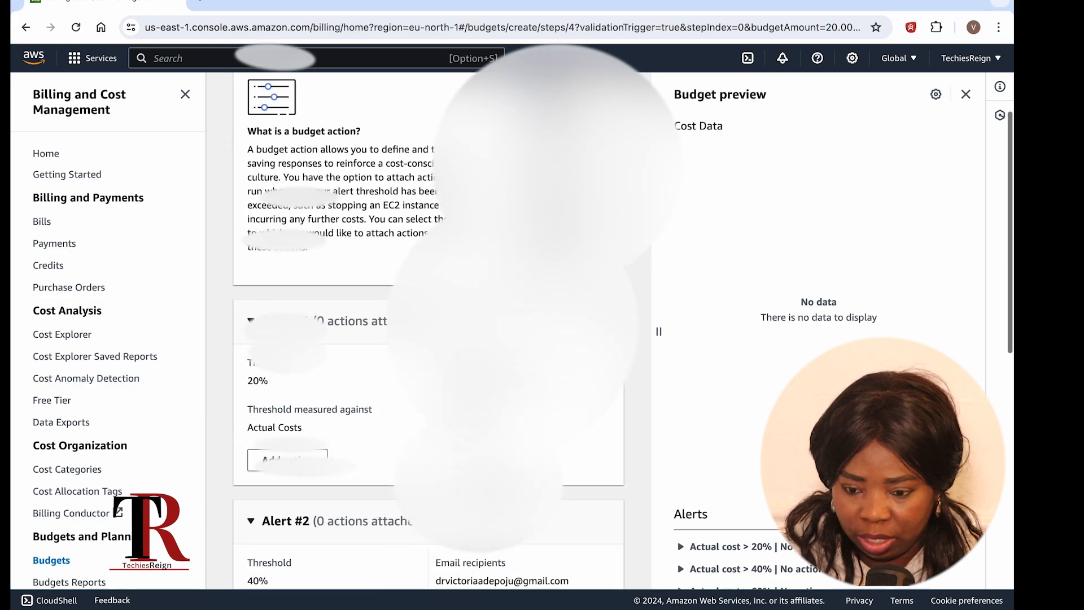
scroll(429, 338, "down", 13)
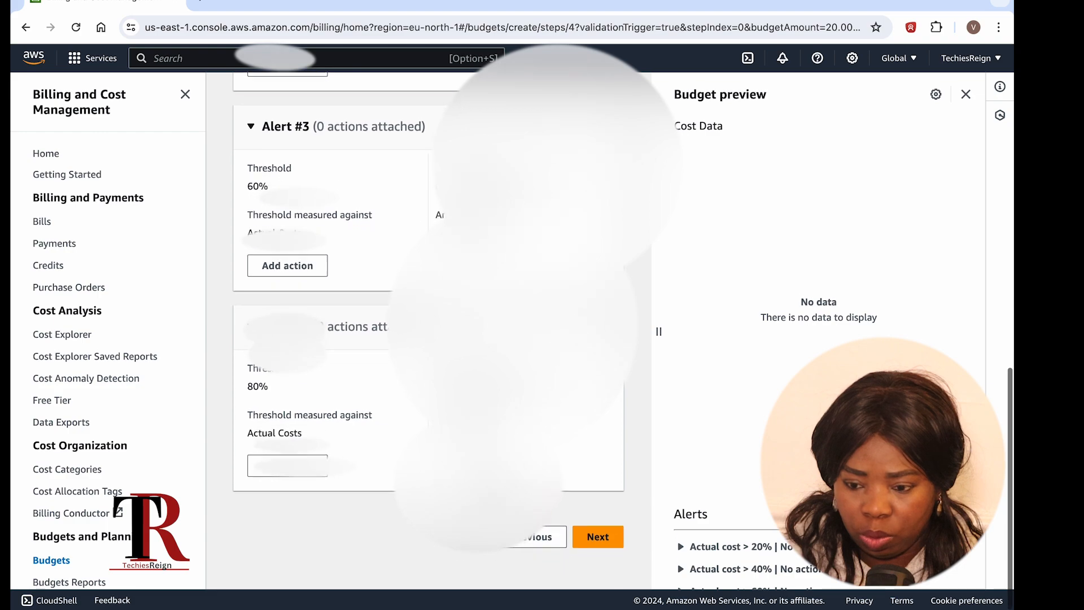
Step: Open the Review step and scroll through the budget details and four alerts
left_click(592, 542)
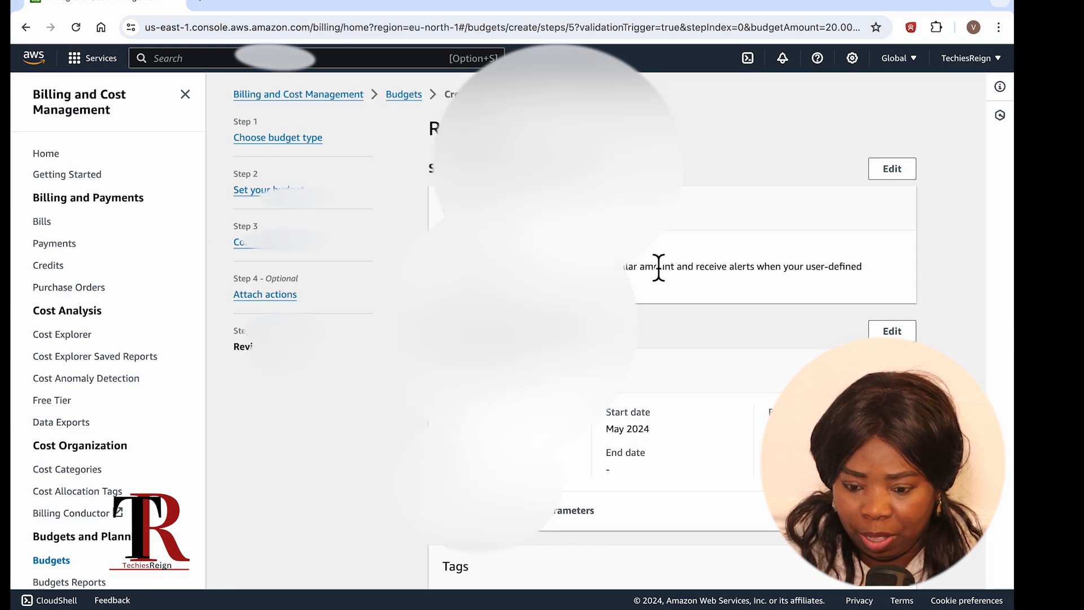
scroll(660, 259, "down", 1)
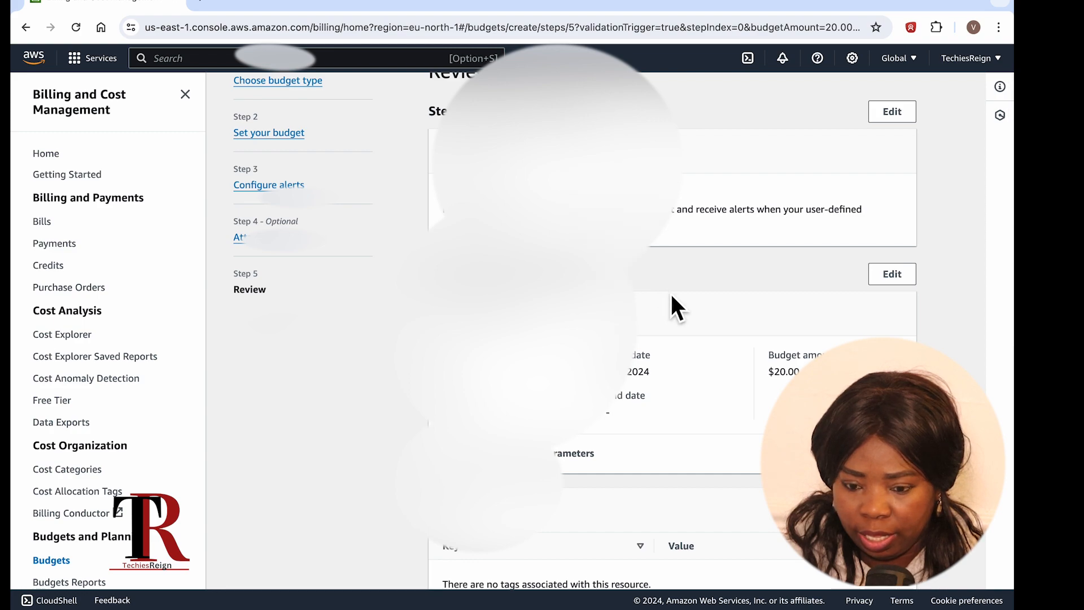
scroll(670, 293, "down", 4)
scroll(666, 300, "down", 5)
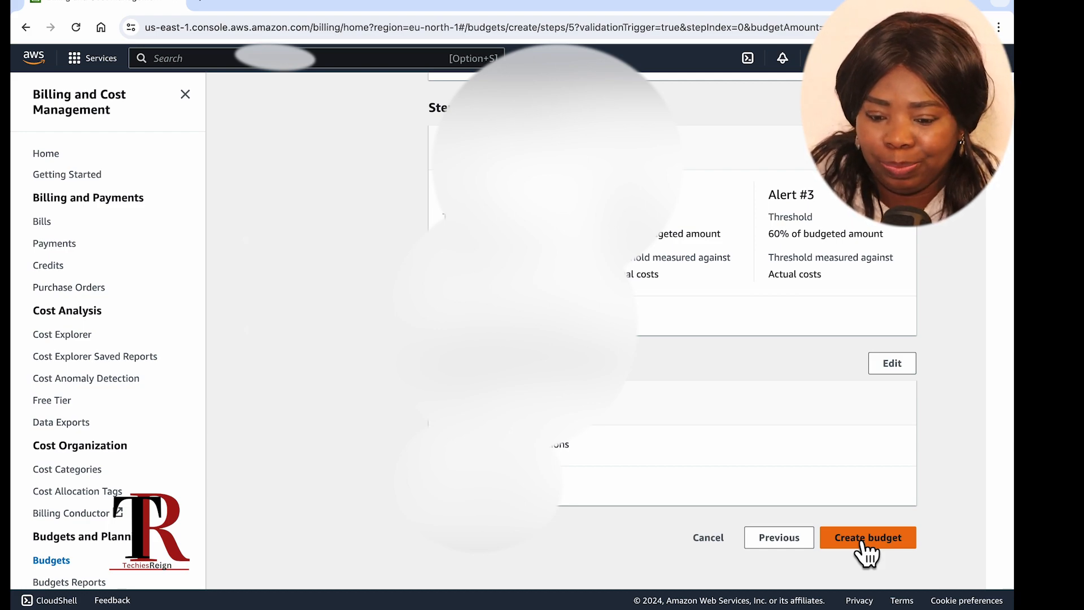
Step: Create the monthly $20 budget named '20' with its four alerts, then return to Console Home
left_click(866, 542)
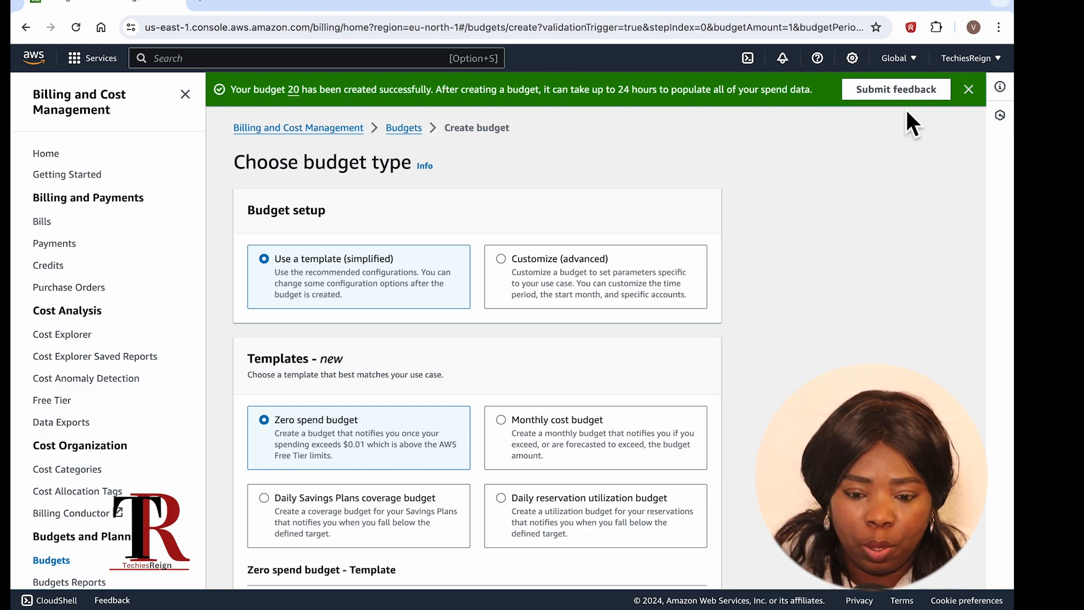
left_click(968, 89)
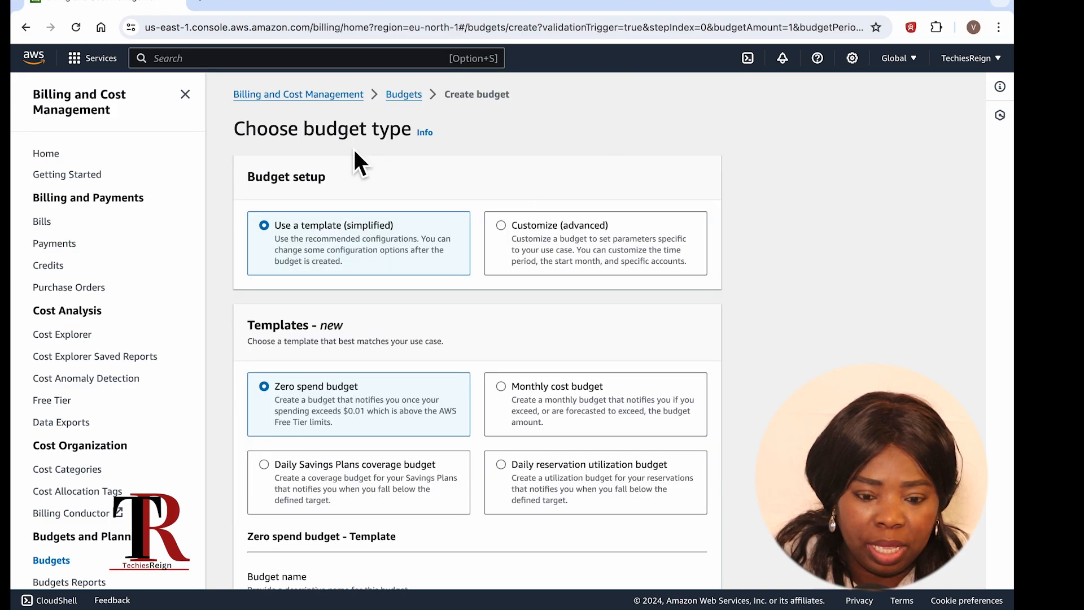
left_click(84, 101)
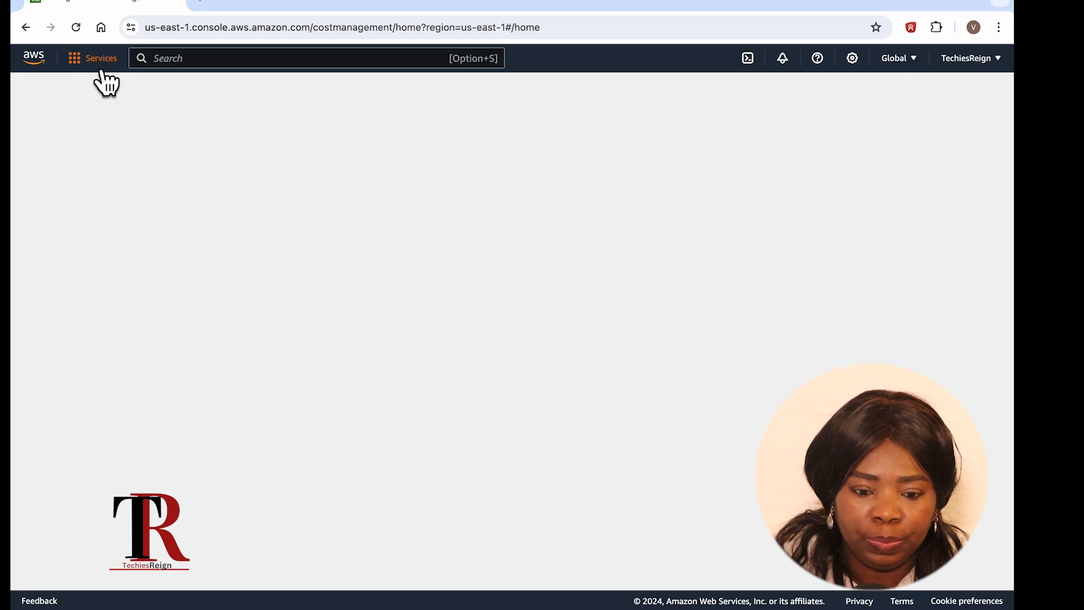
left_click(100, 63)
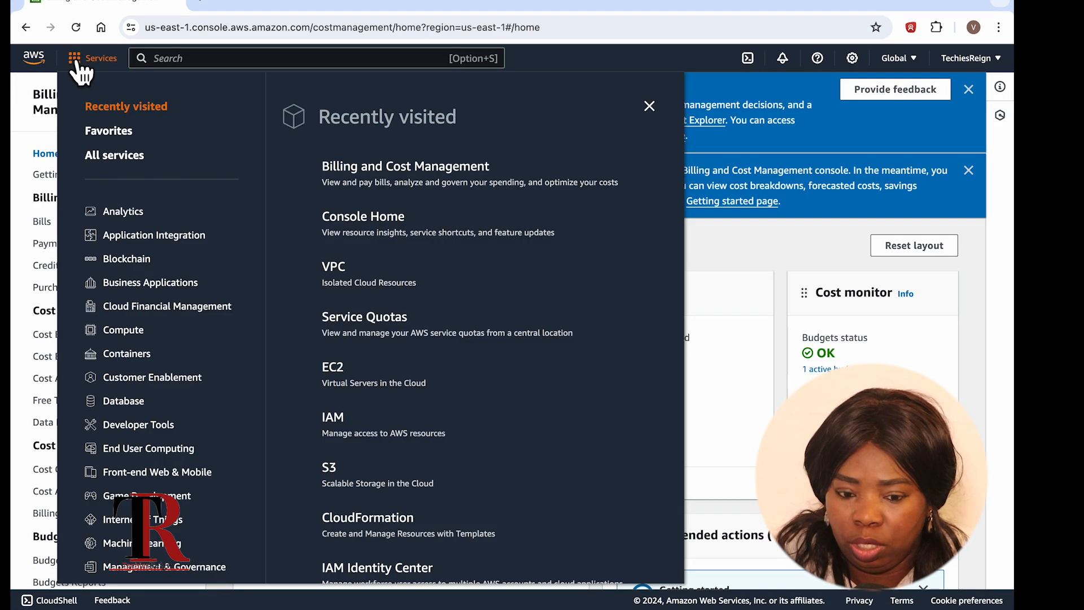
left_click(37, 59)
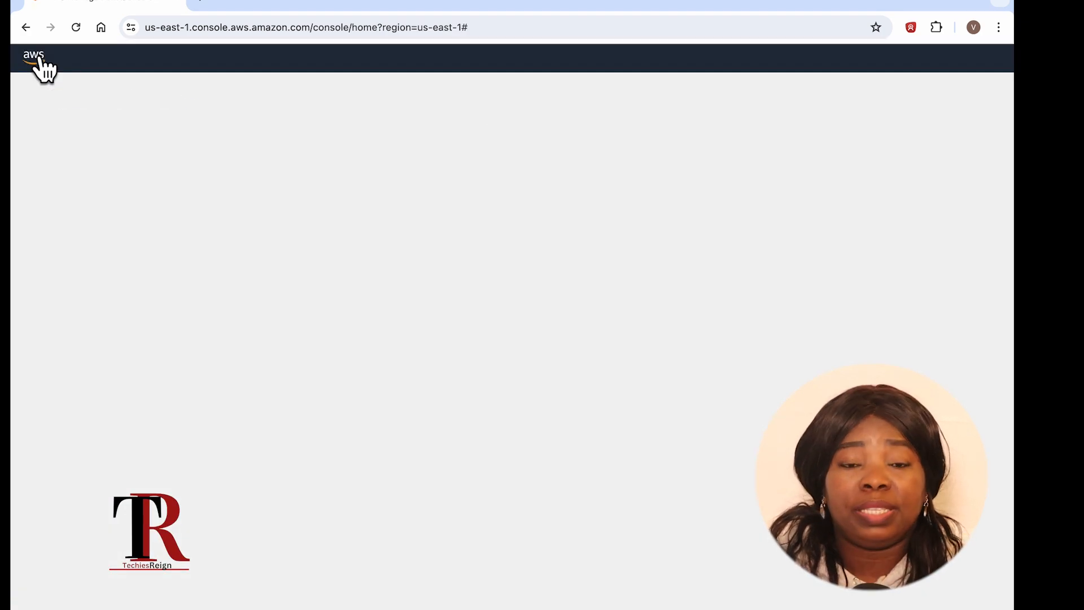